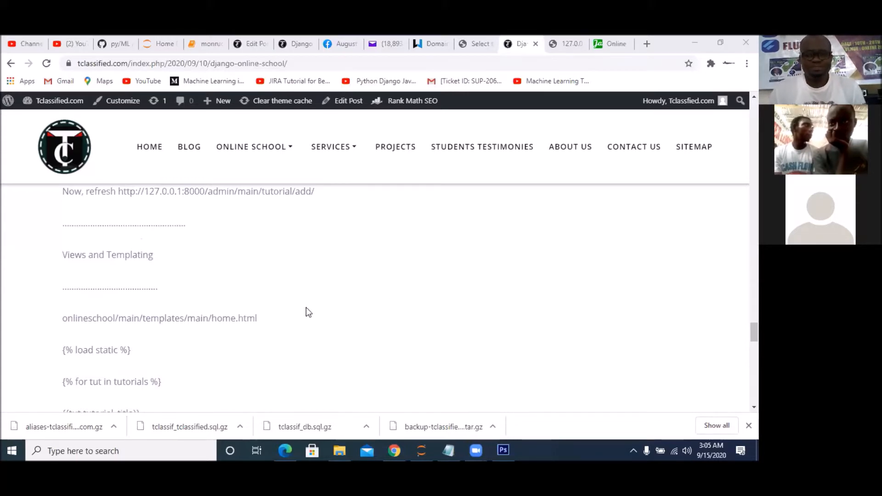
Step: Open the PHOTOSHOP STACK UP post from the Tclassified.com blog listing
{"action": "scroll", "coordinate": [308, 312], "scroll_direction": "up", "scroll_amount": 1}
{"action": "scroll", "coordinate": [308, 311], "scroll_direction": "up", "scroll_amount": 3}
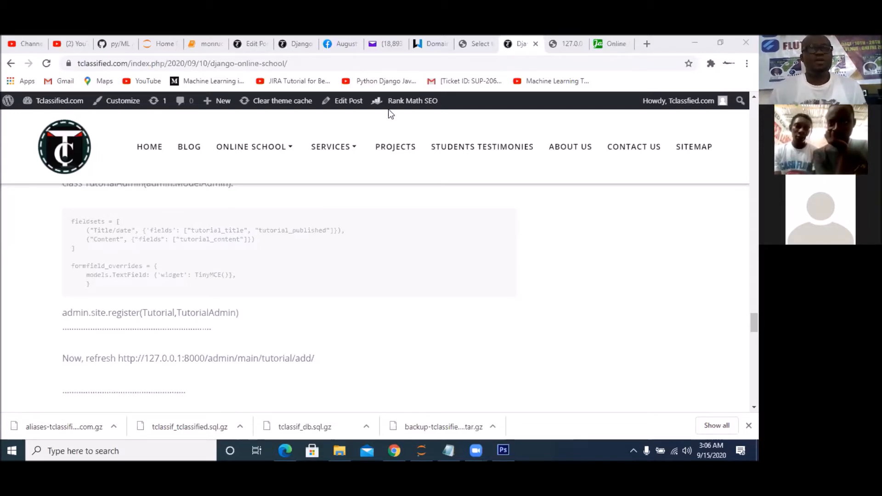
{"action": "left_click", "coordinate": [186, 152]}
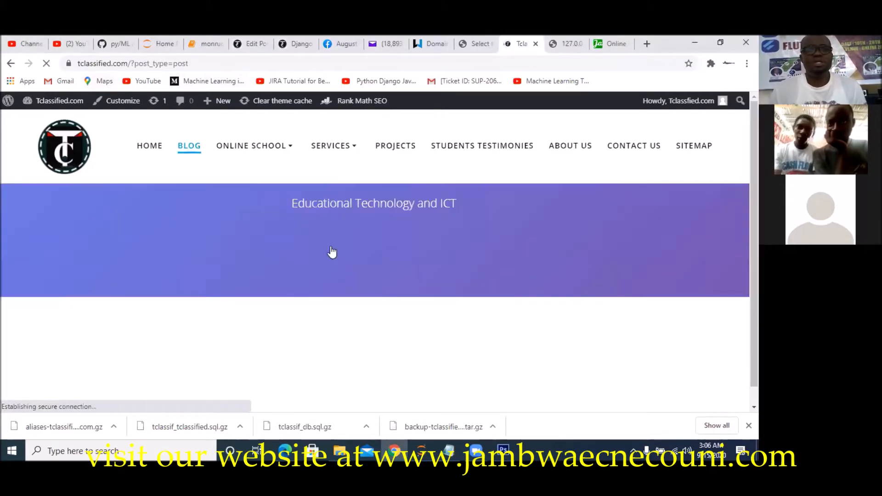
{"action": "scroll", "coordinate": [358, 253], "scroll_direction": "down", "scroll_amount": 5}
{"action": "scroll", "coordinate": [359, 252], "scroll_direction": "down", "scroll_amount": 15}
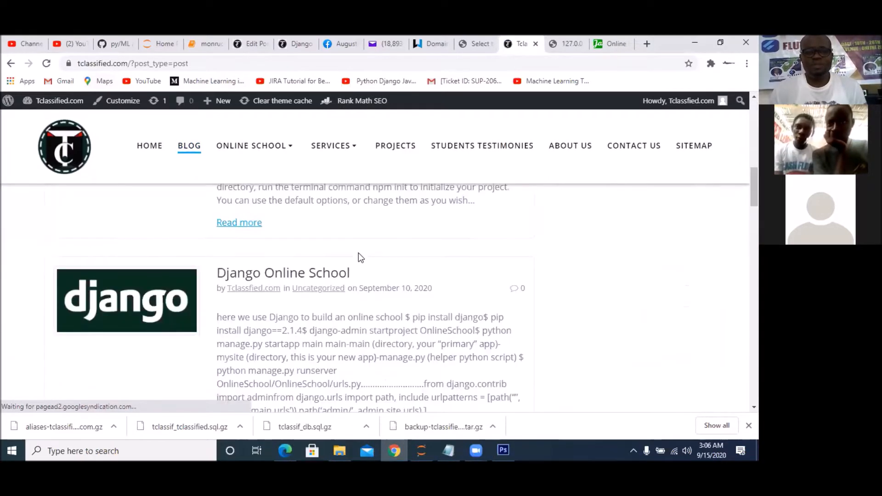
{"action": "scroll", "coordinate": [358, 252], "scroll_direction": "down", "scroll_amount": 10}
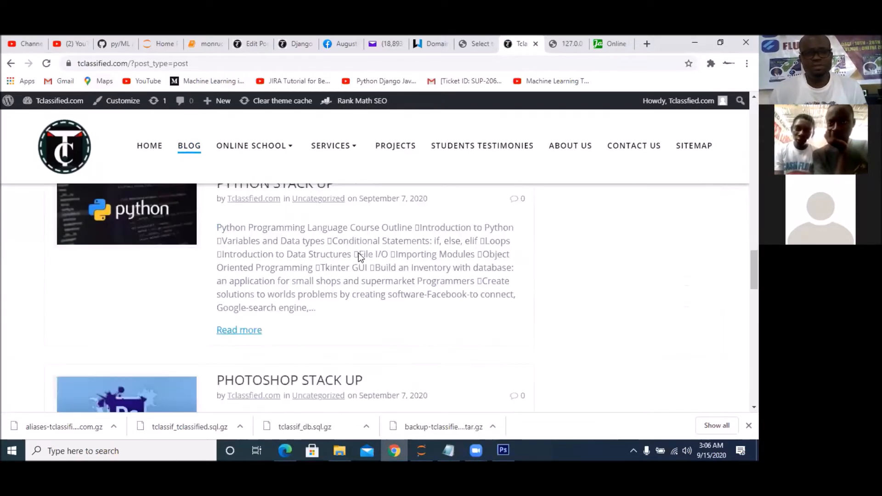
{"action": "left_click", "coordinate": [265, 280]}
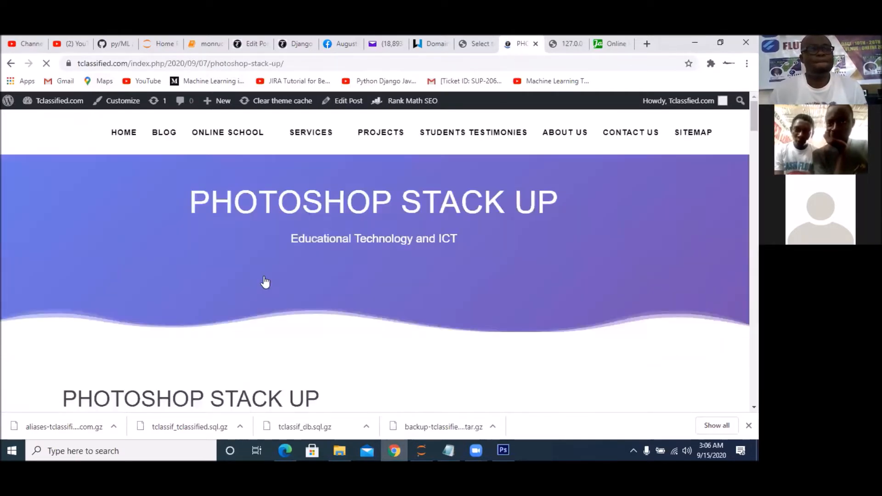
Step: Find and read the logo design instructions near the end of the Photoshop post, glancing at Photoshop and returning to the browser
{"action": "scroll", "coordinate": [298, 287], "scroll_direction": "down", "scroll_amount": 4}
{"action": "scroll", "coordinate": [298, 283], "scroll_direction": "down", "scroll_amount": 15}
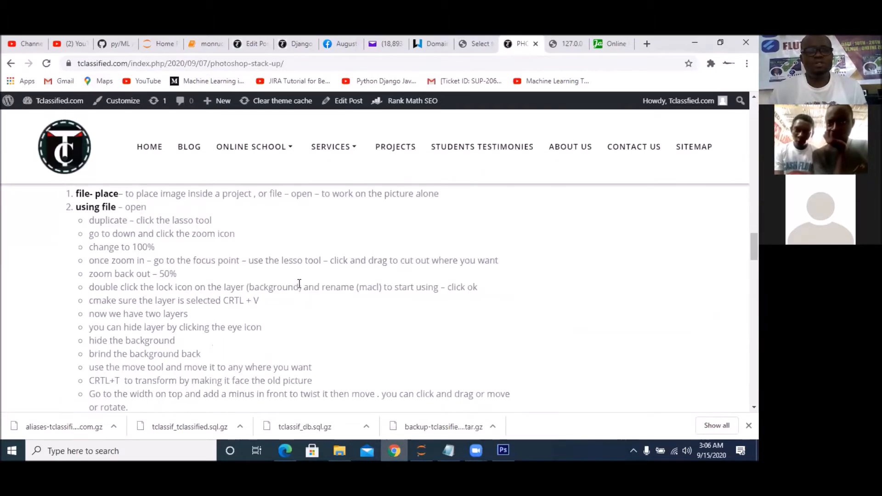
{"action": "scroll", "coordinate": [299, 284], "scroll_direction": "down", "scroll_amount": 15}
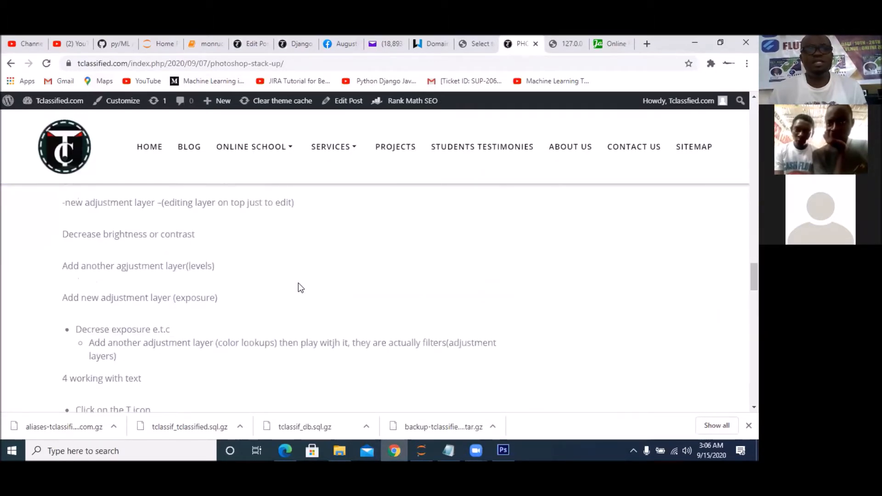
{"action": "scroll", "coordinate": [300, 287], "scroll_direction": "down", "scroll_amount": 15}
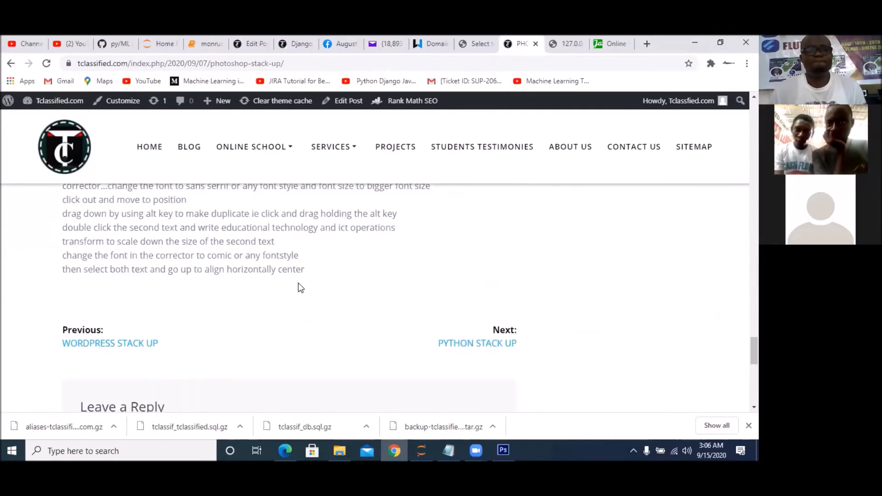
{"action": "scroll", "coordinate": [299, 282], "scroll_direction": "up", "scroll_amount": 3}
{"action": "scroll", "coordinate": [299, 283], "scroll_direction": "down", "scroll_amount": 1}
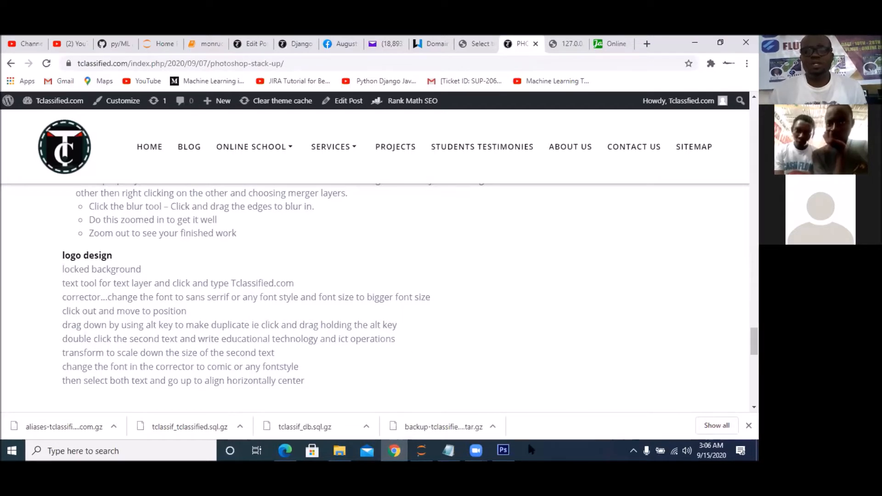
{"action": "left_click", "coordinate": [503, 451]}
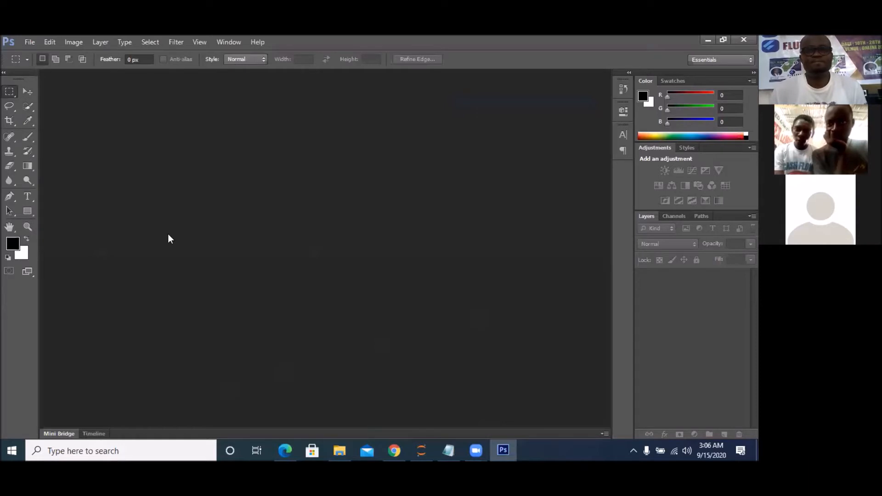
{"action": "left_click", "coordinate": [402, 445]}
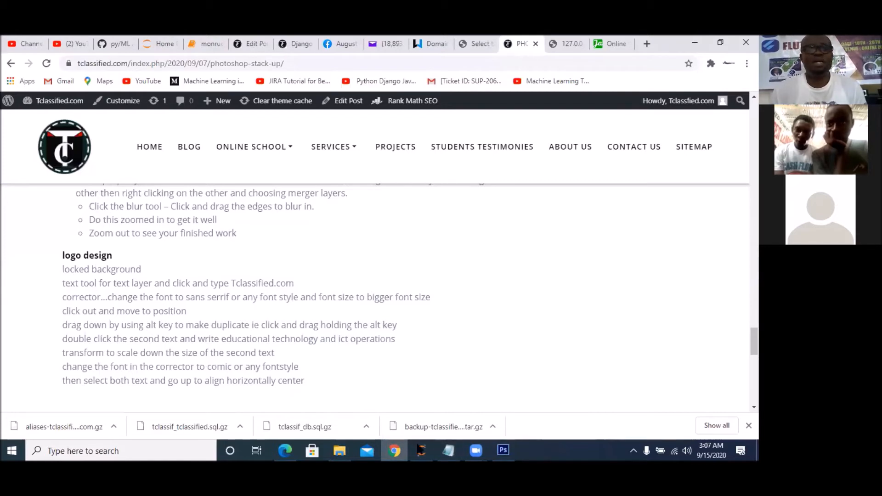
Step: Switch to Photoshop and create a new 1920 × 1080 pixel document named logo with a white background
{"action": "left_click", "coordinate": [503, 450]}
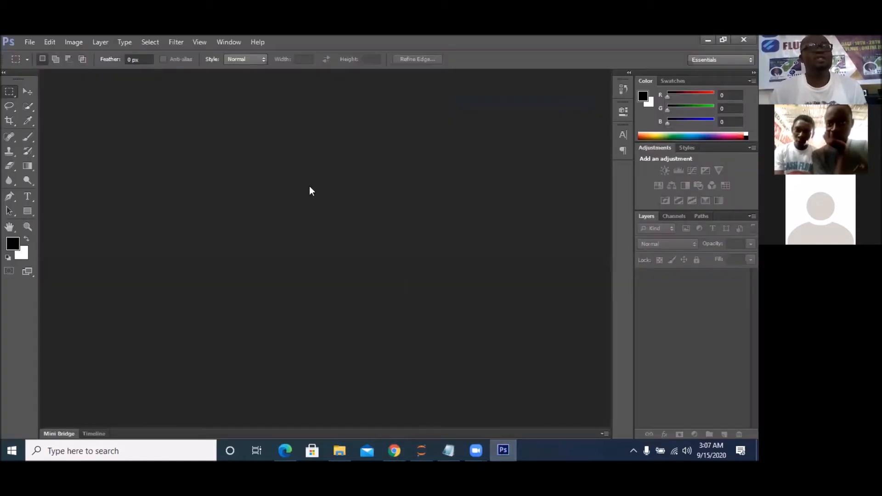
{"action": "left_click", "coordinate": [32, 45]}
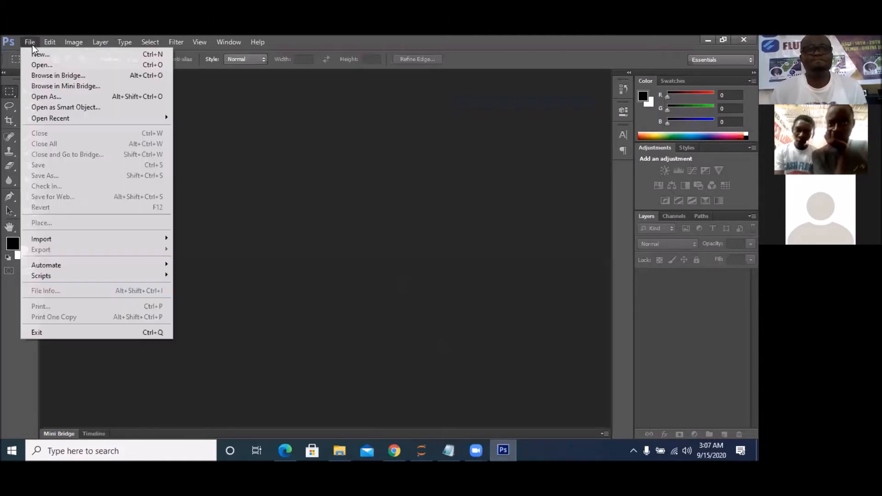
{"action": "left_click", "coordinate": [37, 55]}
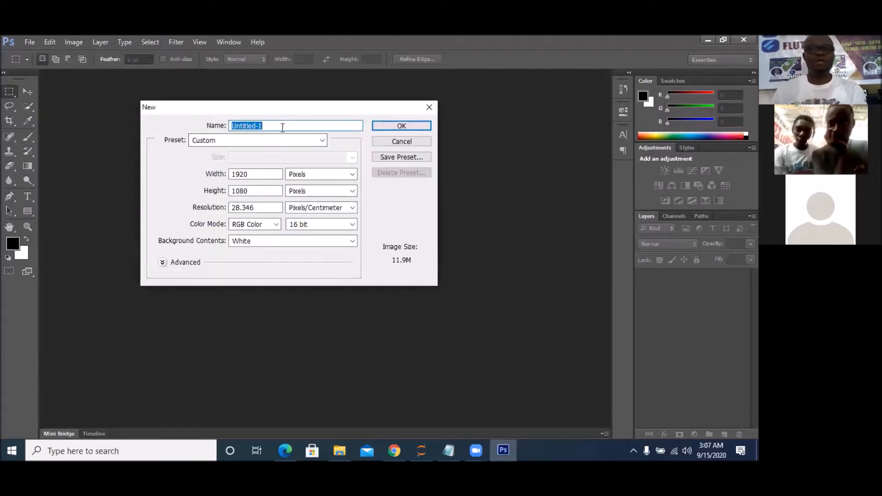
{"action": "type", "text": "logo"}
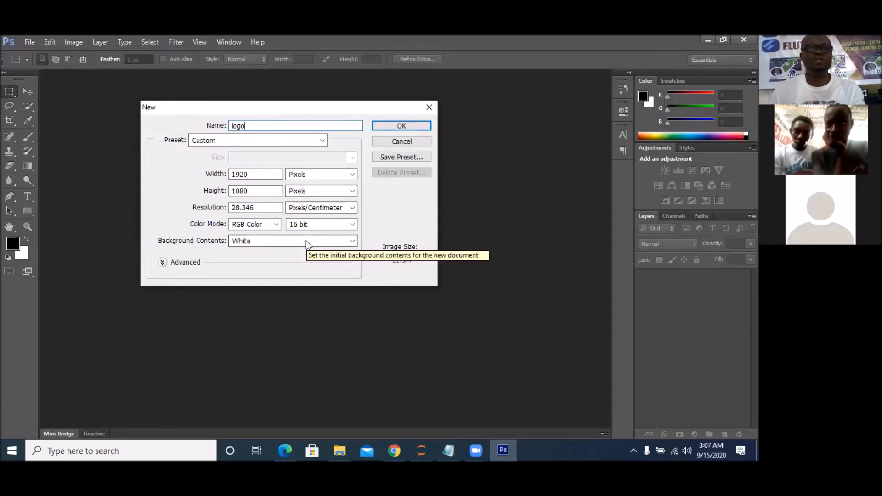
{"action": "left_click", "coordinate": [391, 127]}
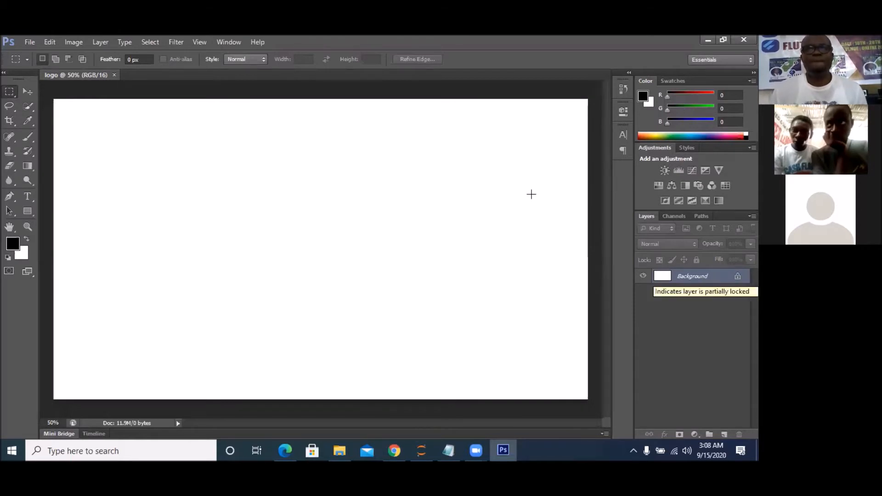
Step: Following the logo design notes in Chrome, add a "Tclaif" text layer in Photoshop and move it down and right on the canvas
{"action": "left_click", "coordinate": [394, 450]}
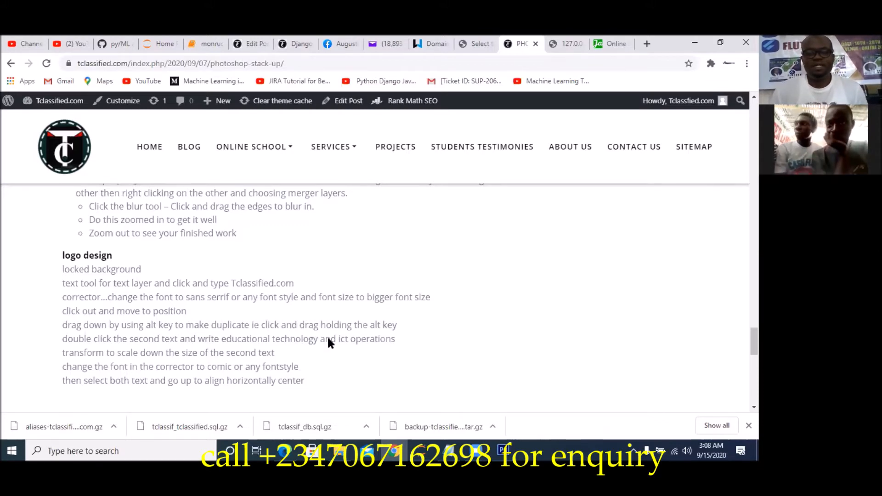
{"action": "left_click", "coordinate": [504, 450]}
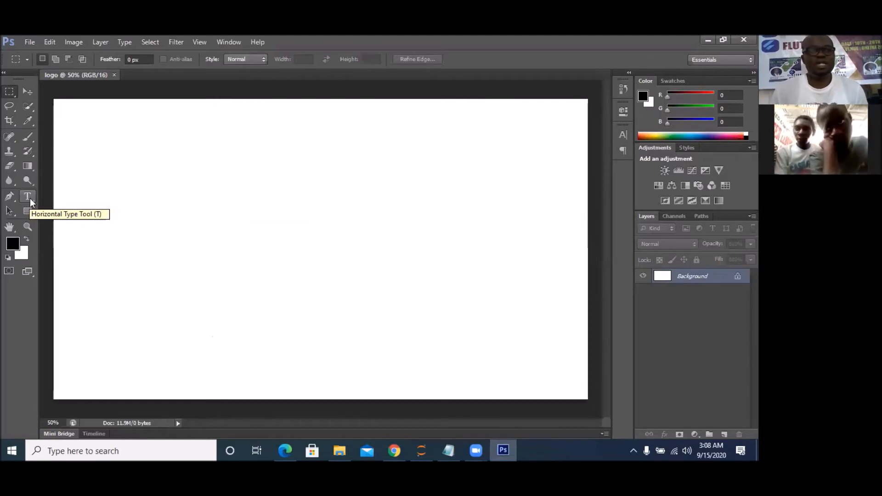
{"action": "left_click", "coordinate": [29, 198]}
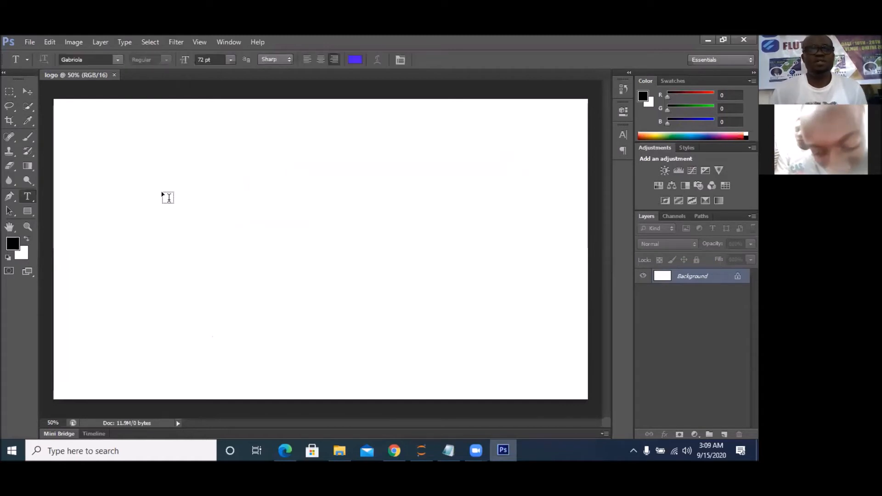
{"action": "left_click", "coordinate": [127, 156]}
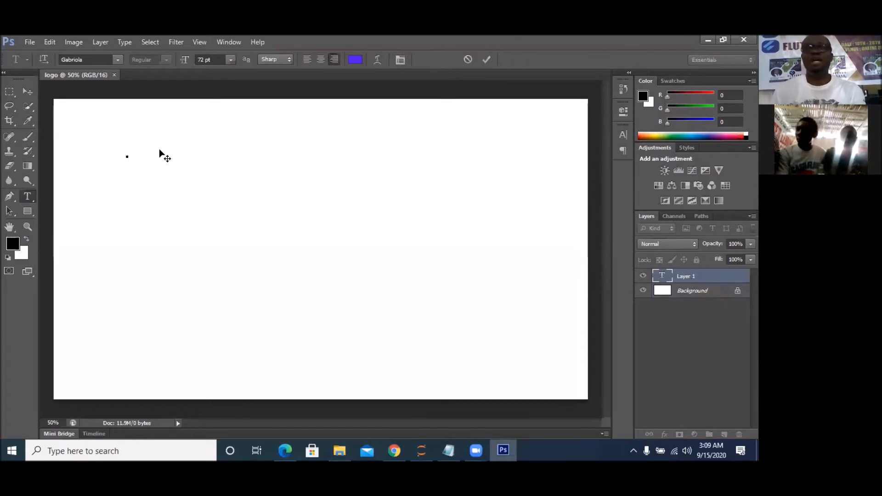
{"action": "type", "text": "T"}
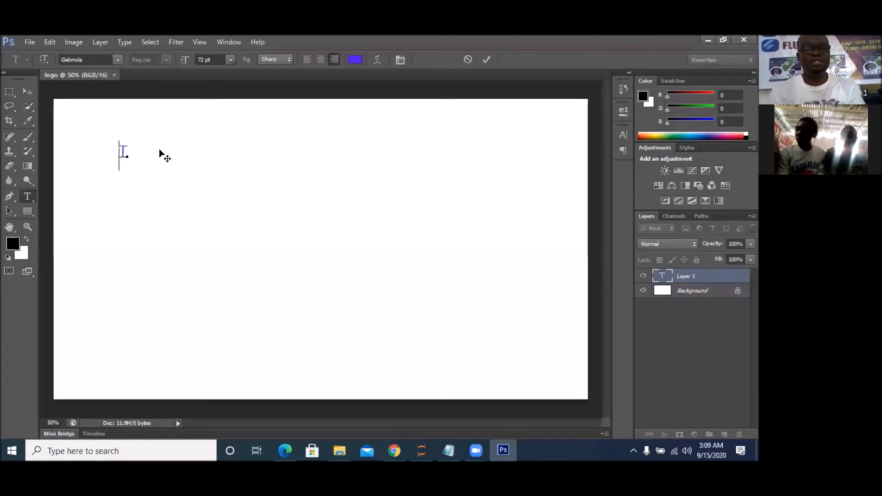
{"action": "type", "text": "class"}
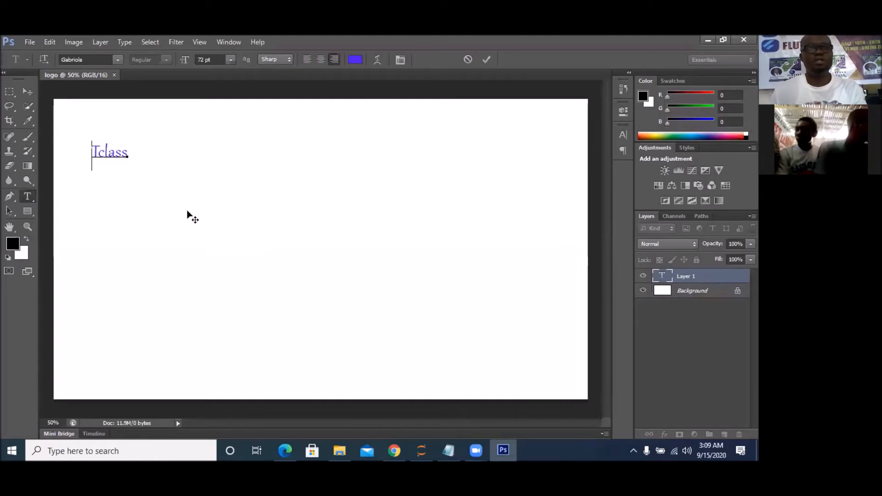
{"action": "left_click", "coordinate": [27, 92]}
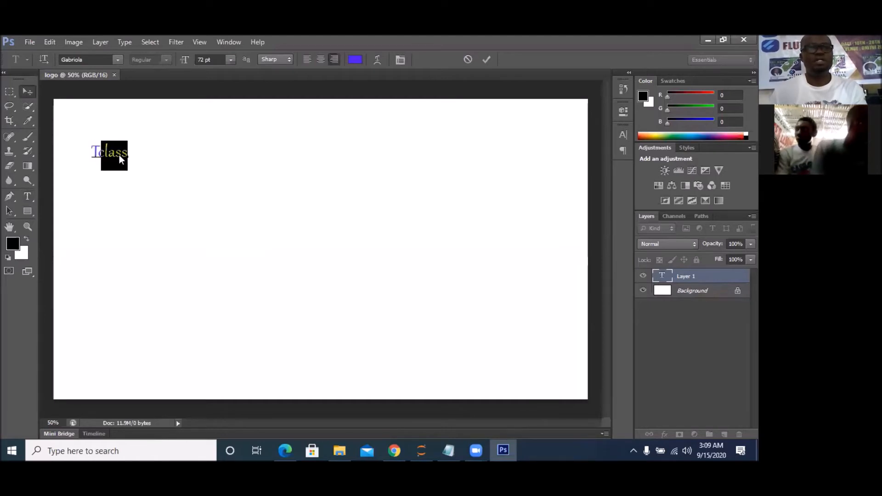
{"action": "left_click_drag", "start_coordinate": [110, 154], "coordinate": [186, 216]}
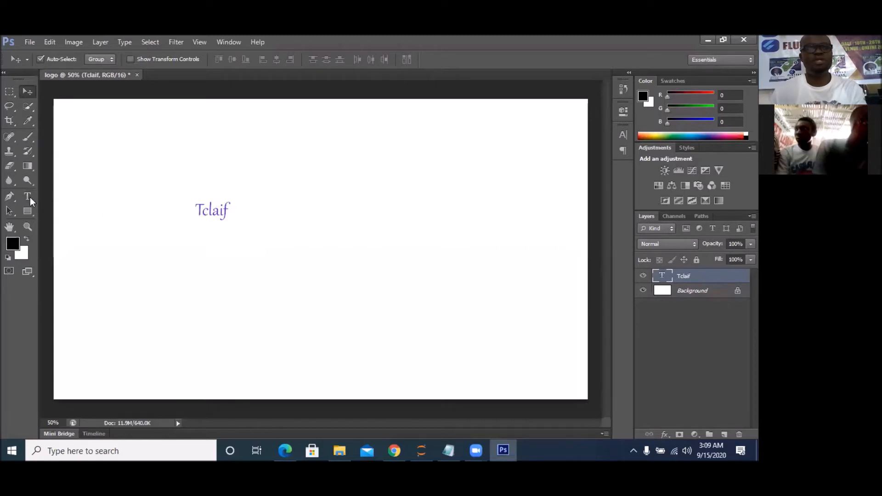
Step: Replace the wording of the text layer with "Tclassified.com"
{"action": "left_click", "coordinate": [27, 196]}
{"action": "left_click", "coordinate": [224, 213]}
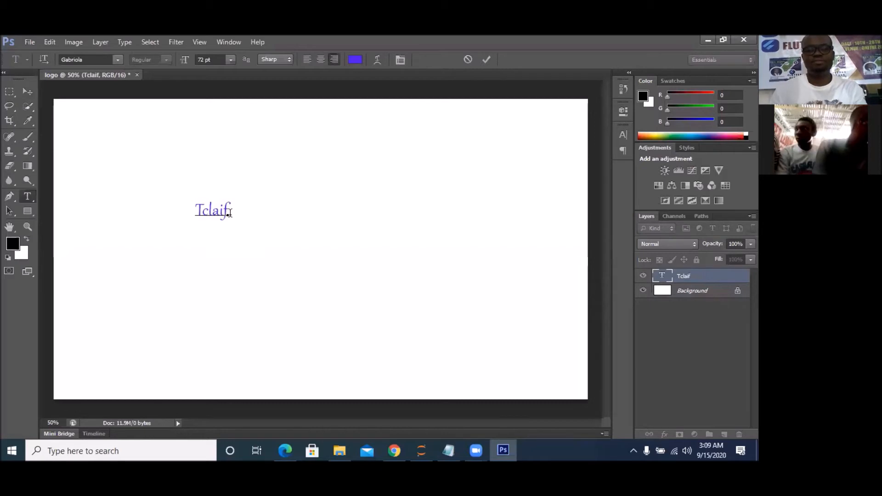
{"action": "left_click", "coordinate": [229, 214]}
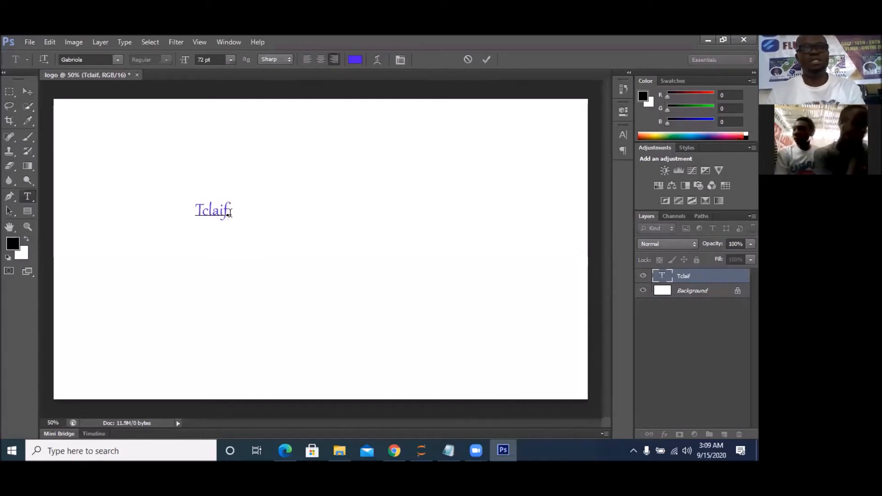
{"action": "key", "text": "BackSpace"}
{"action": "key", "text": "BackSpace"}
{"action": "key", "text": "BackSpace"}
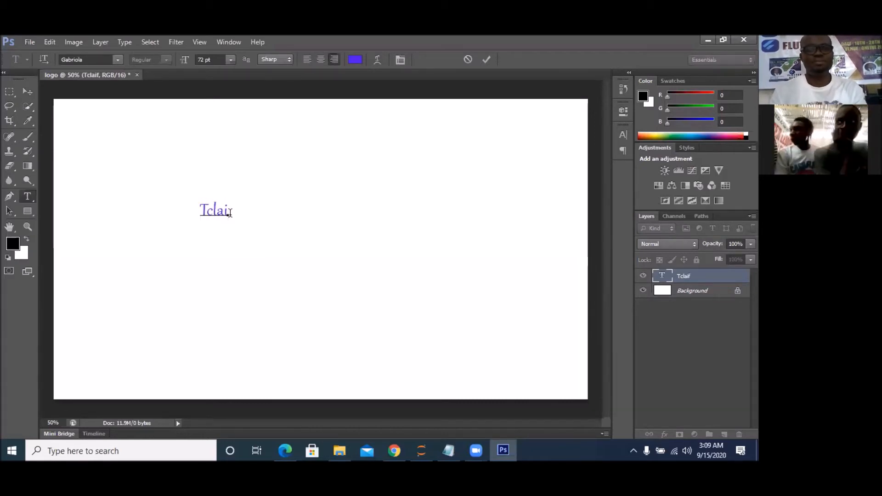
{"action": "key", "text": "BackSpace"}
{"action": "key", "text": "BackSpace"}
{"action": "type", "text": "T"}
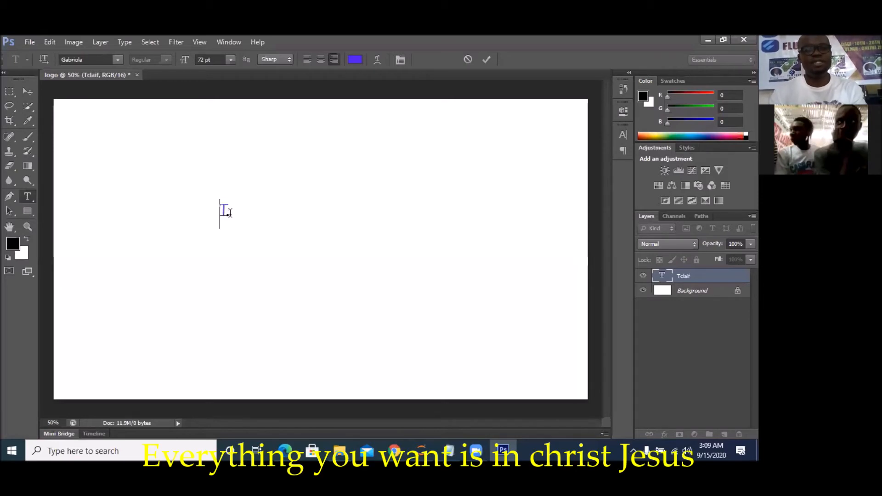
{"action": "type", "text": "classified"}
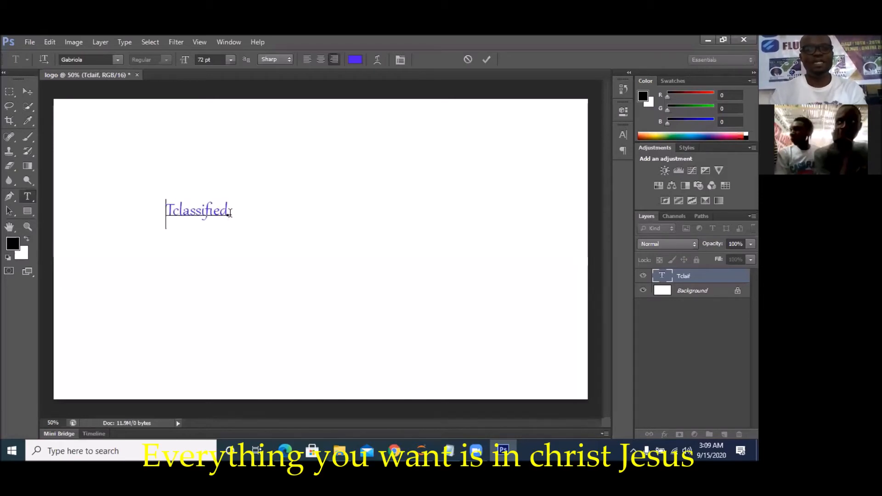
{"action": "type", "text": ".com"}
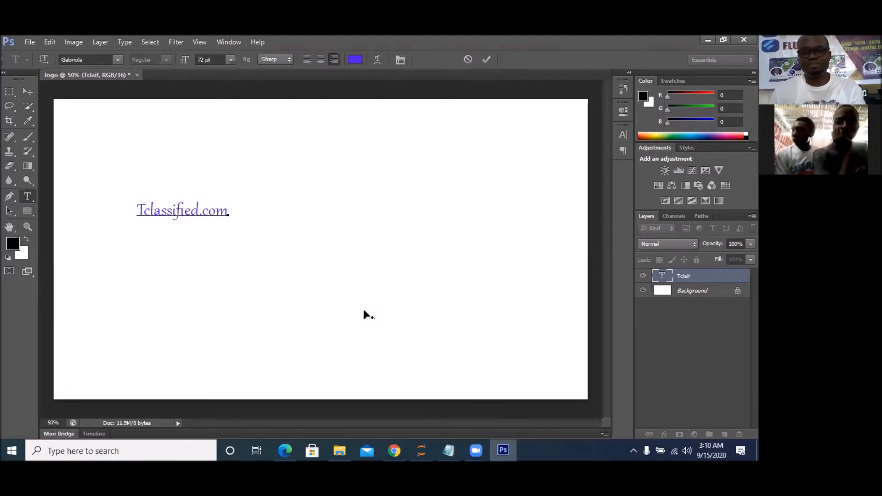
Step: After checking the logo design notes in Chrome, set the Tclassified.com text to Gill Sans Ultra Bold Condensed in Photoshop
{"action": "left_click", "coordinate": [390, 450]}
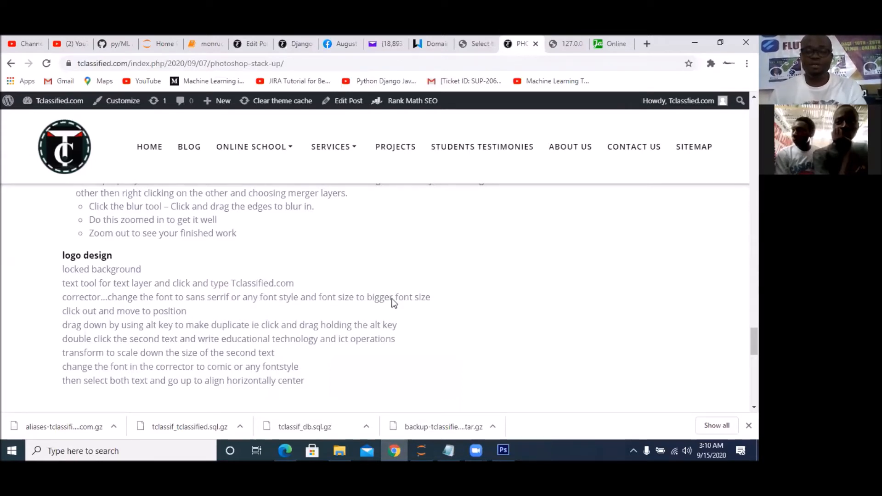
{"action": "key", "text": "alt+Tab"}
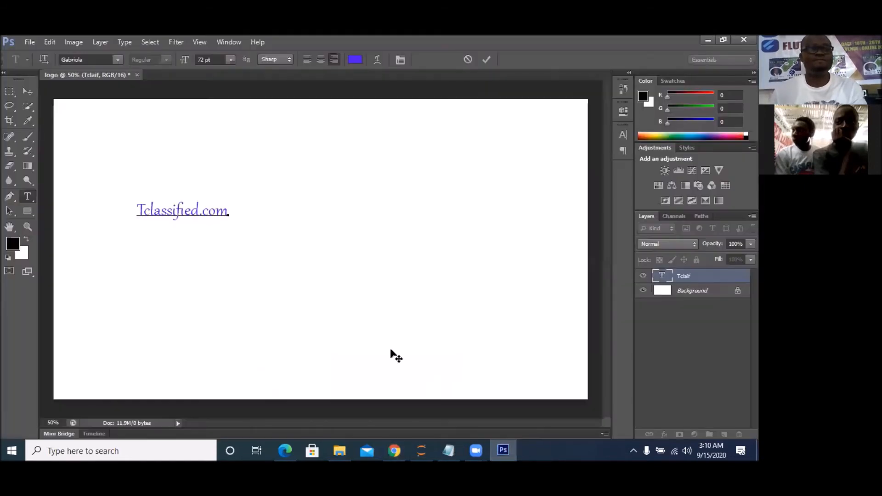
{"action": "triple_click", "coordinate": [186, 213]}
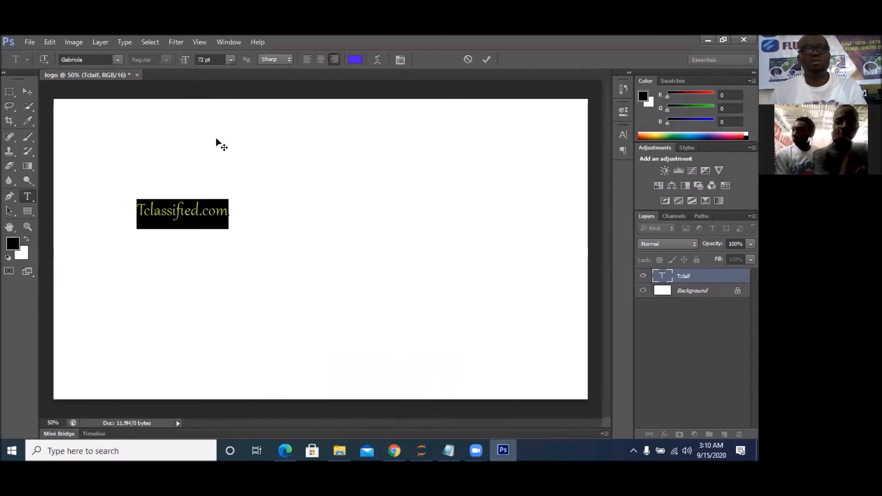
{"action": "left_click", "coordinate": [118, 60]}
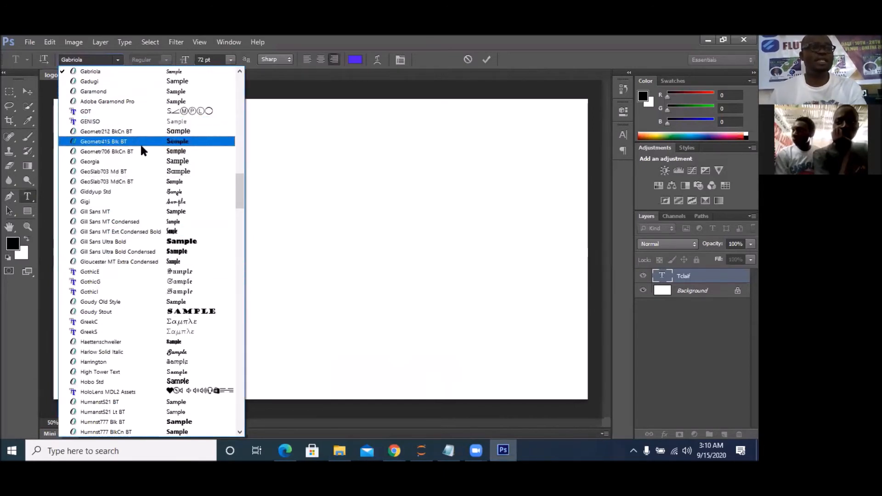
{"action": "scroll", "coordinate": [158, 290], "scroll_direction": "up", "scroll_amount": 5}
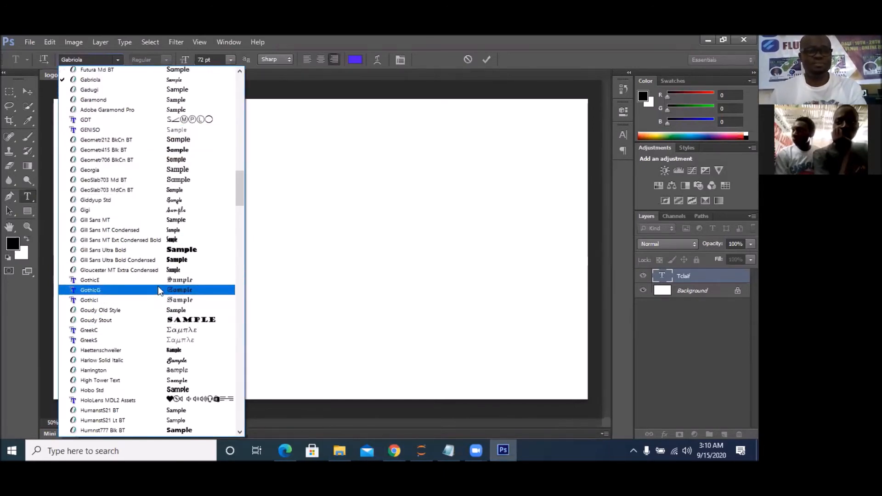
{"action": "scroll", "coordinate": [158, 290], "scroll_direction": "up", "scroll_amount": 11}
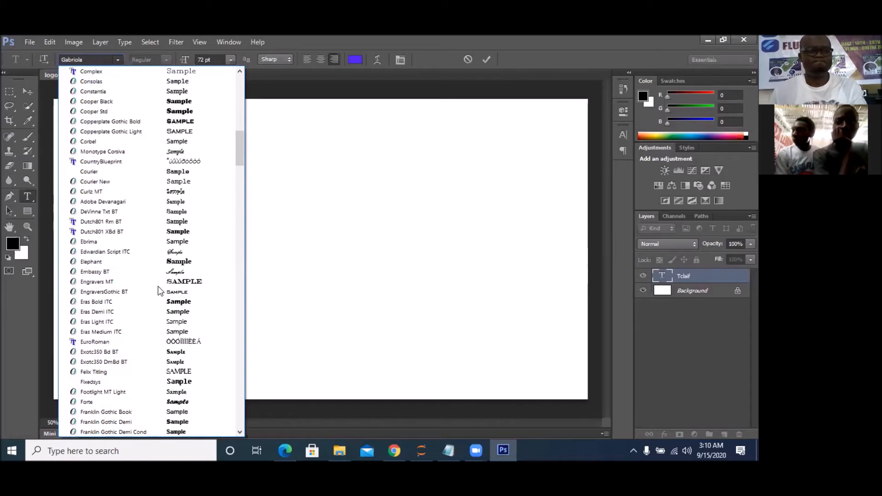
{"action": "scroll", "coordinate": [158, 290], "scroll_direction": "up", "scroll_amount": 3}
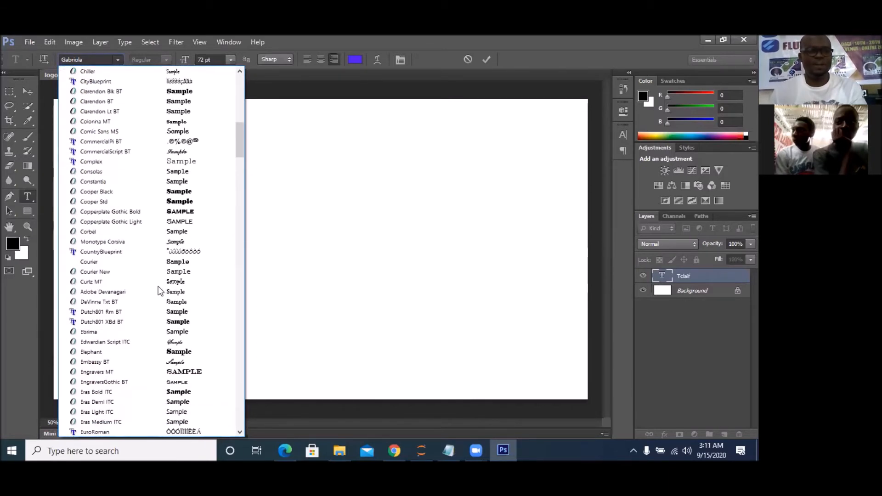
{"action": "left_click", "coordinate": [377, 281]}
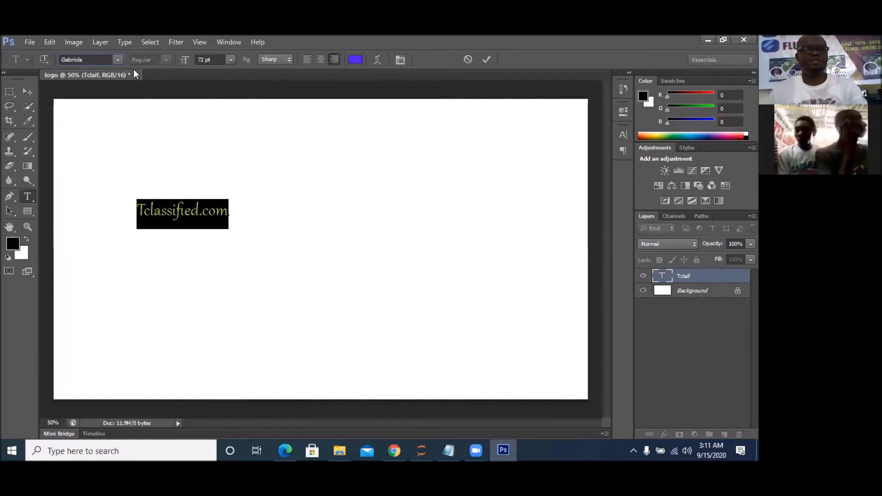
{"action": "left_click", "coordinate": [118, 62]}
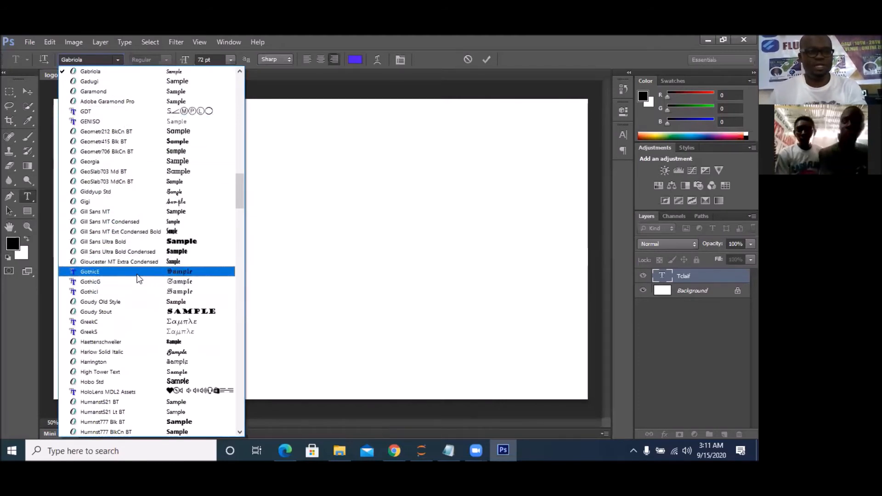
{"action": "left_click", "coordinate": [138, 252]}
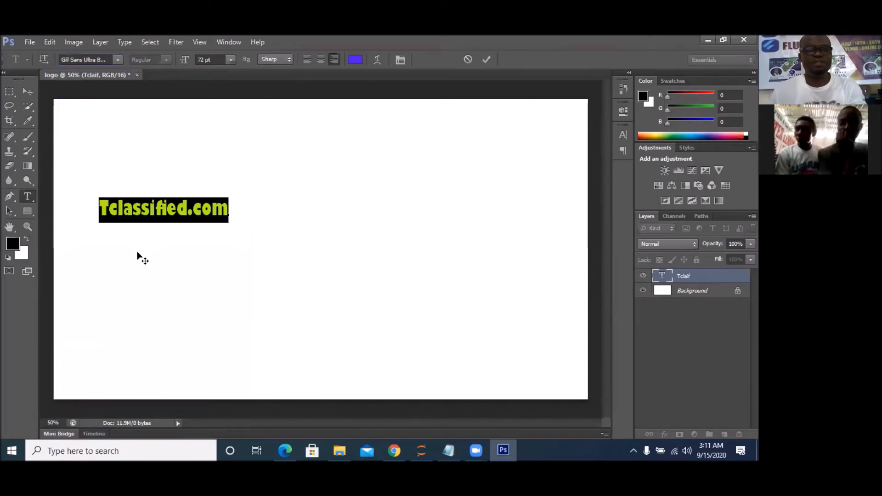
Step: Change the font of the selected Tclassified.com text to Cooper Black
{"action": "left_click", "coordinate": [118, 59]}
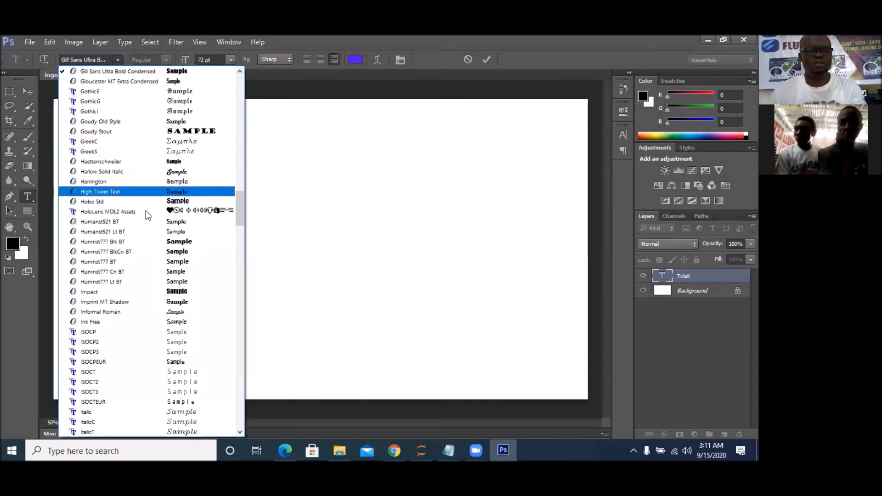
{"action": "scroll", "coordinate": [146, 233], "scroll_direction": "up", "scroll_amount": 10}
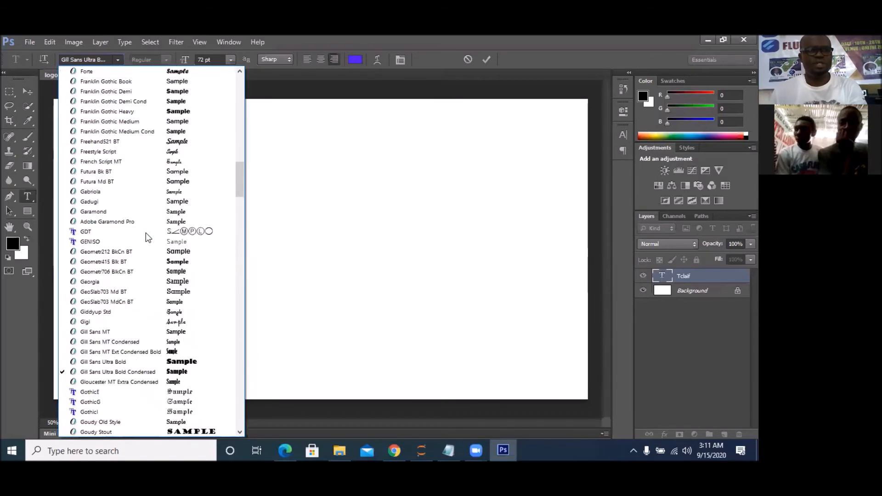
{"action": "scroll", "coordinate": [145, 233], "scroll_direction": "up", "scroll_amount": 5}
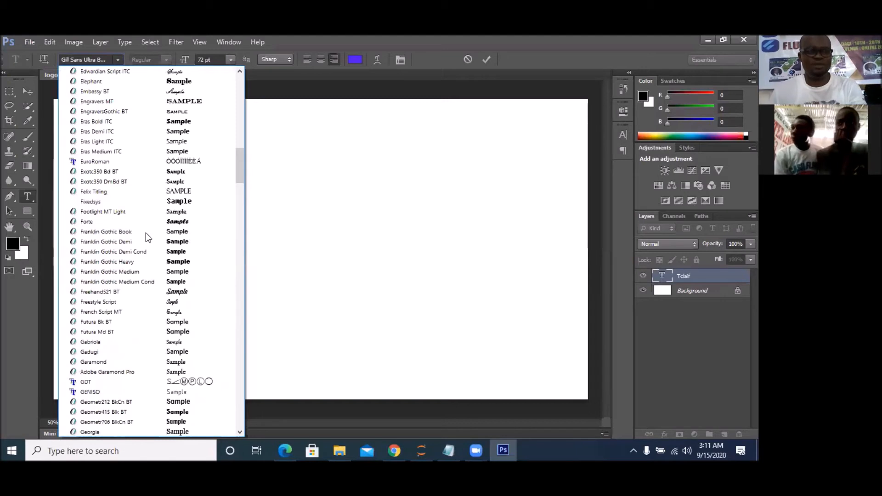
{"action": "scroll", "coordinate": [145, 232], "scroll_direction": "up", "scroll_amount": 3}
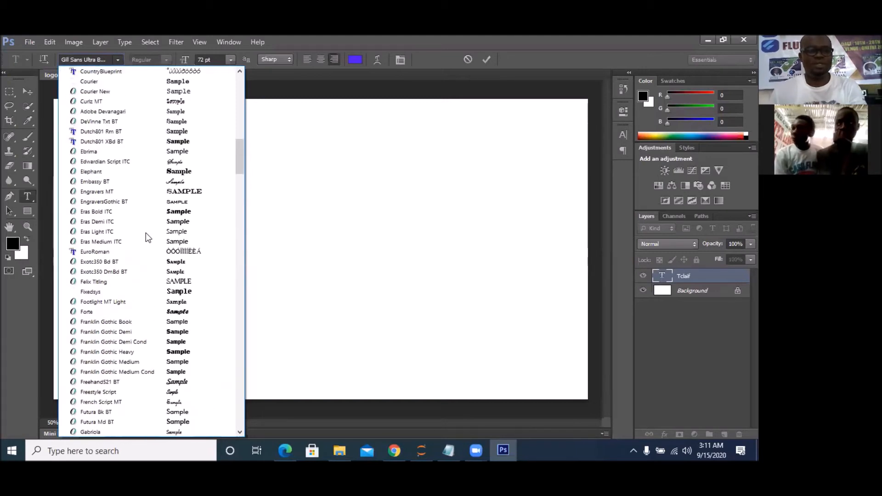
{"action": "scroll", "coordinate": [146, 233], "scroll_direction": "up", "scroll_amount": 1}
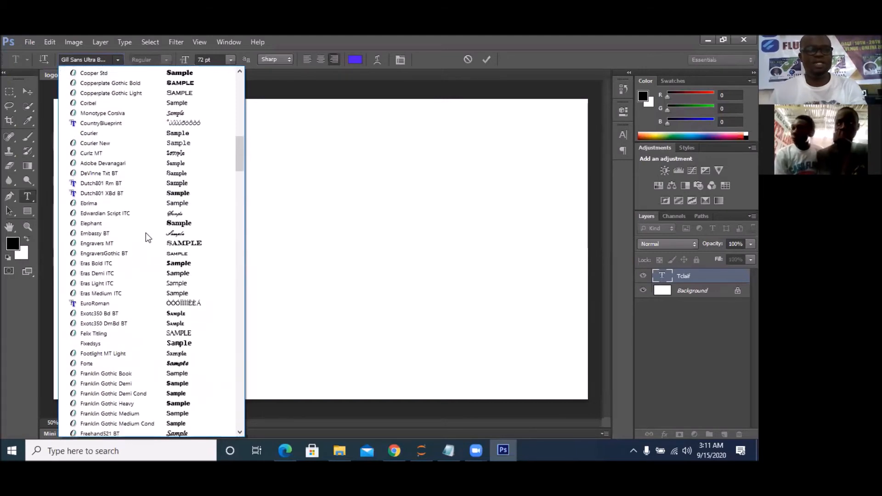
{"action": "scroll", "coordinate": [145, 232], "scroll_direction": "down", "scroll_amount": 4}
{"action": "scroll", "coordinate": [145, 232], "scroll_direction": "up", "scroll_amount": 6}
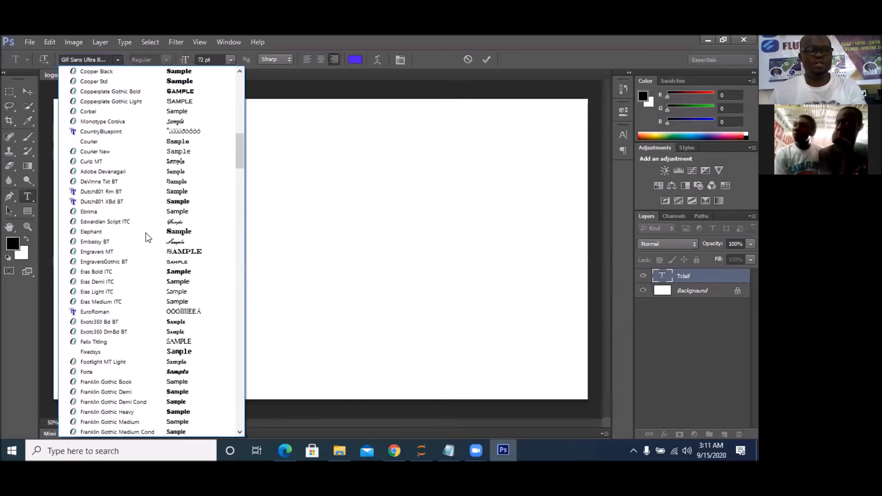
{"action": "scroll", "coordinate": [145, 232], "scroll_direction": "up", "scroll_amount": 2}
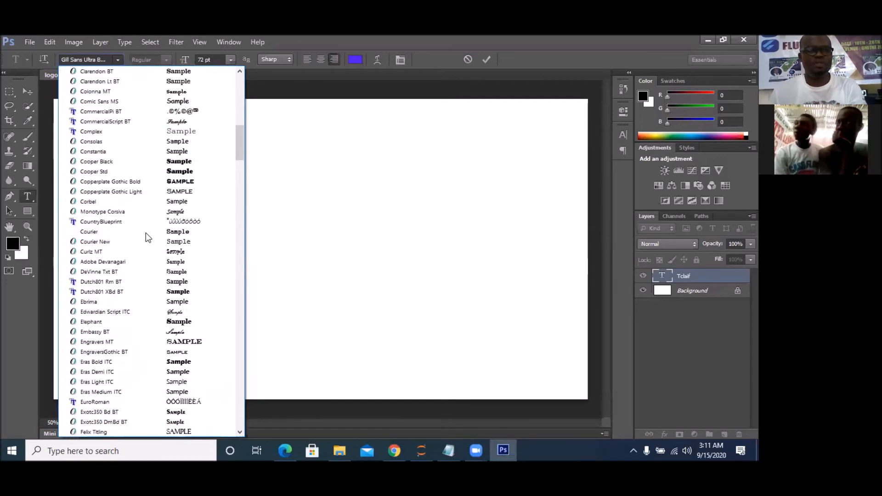
{"action": "left_click", "coordinate": [112, 162]}
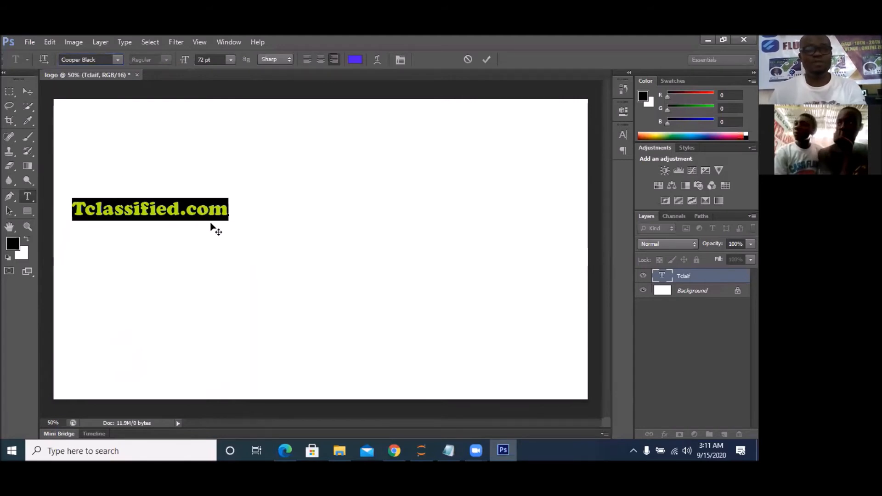
Step: Try the Tclassified.com text at 36 pt and set its size back to 72 pt
{"action": "left_click", "coordinate": [231, 60]}
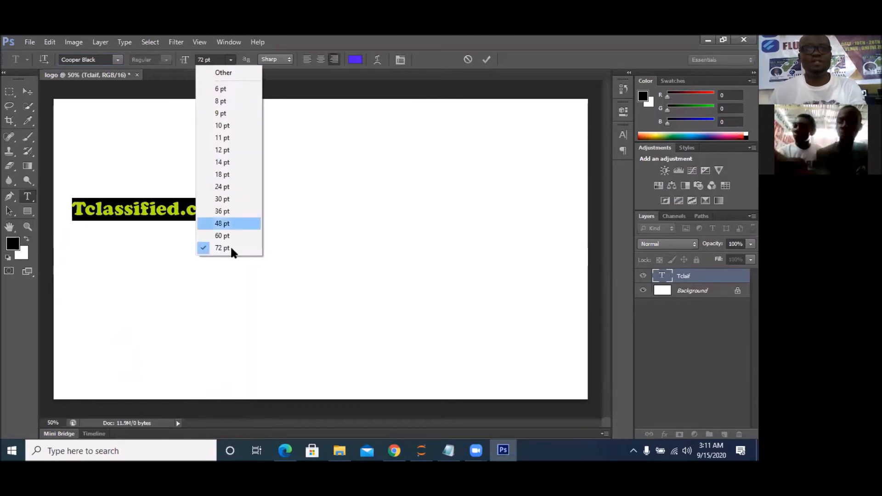
{"action": "left_click", "coordinate": [225, 211]}
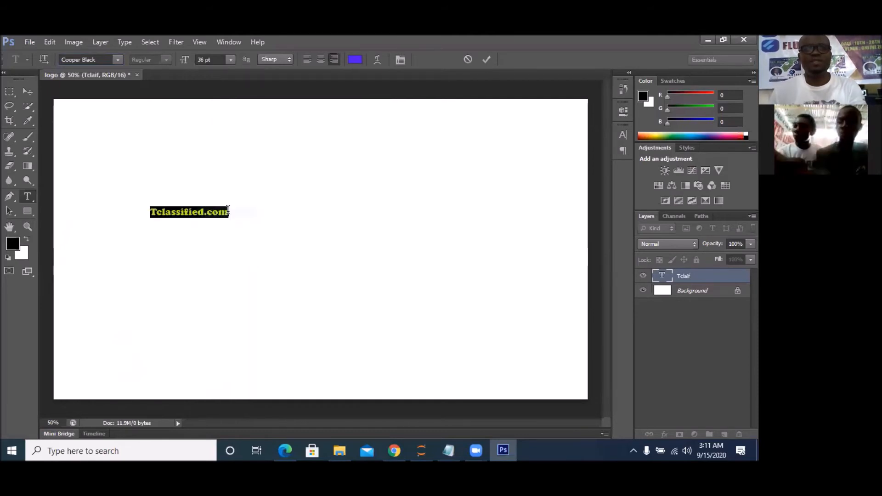
{"action": "left_click", "coordinate": [232, 63]}
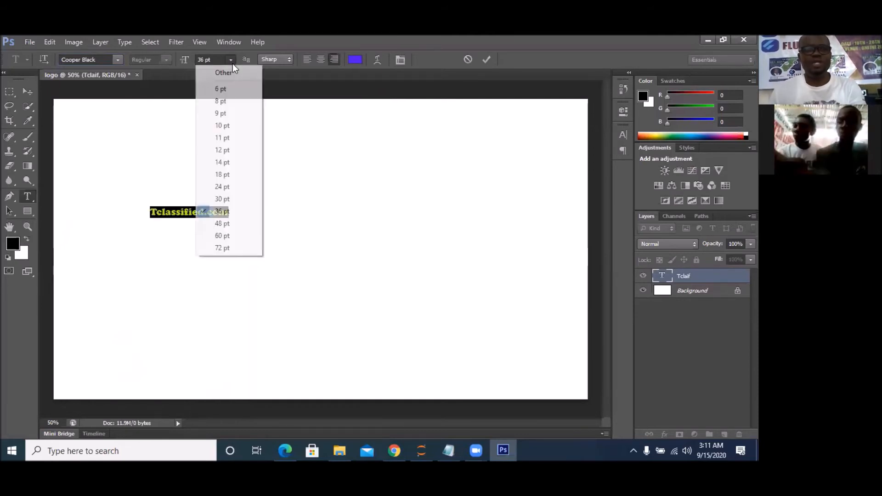
{"action": "left_click", "coordinate": [228, 249]}
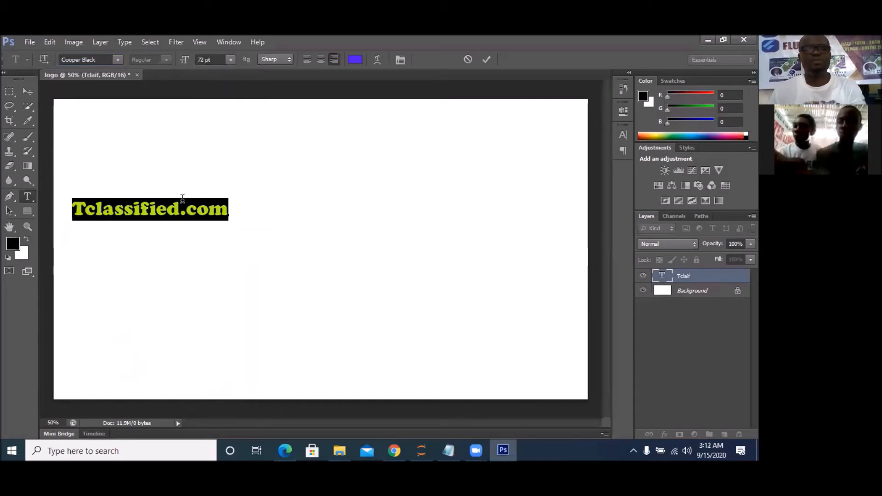
Step: Move the Tclassified.com text right toward the upper middle of the canvas and, after consulting the notes in Chrome, duplicate it directly below in Photoshop
{"action": "left_click", "coordinate": [27, 92]}
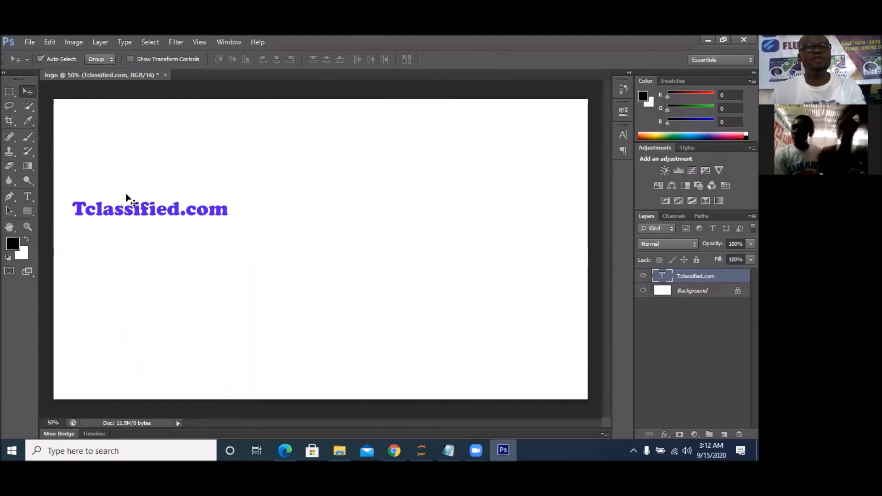
{"action": "left_click_drag", "start_coordinate": [147, 216], "coordinate": [264, 204]}
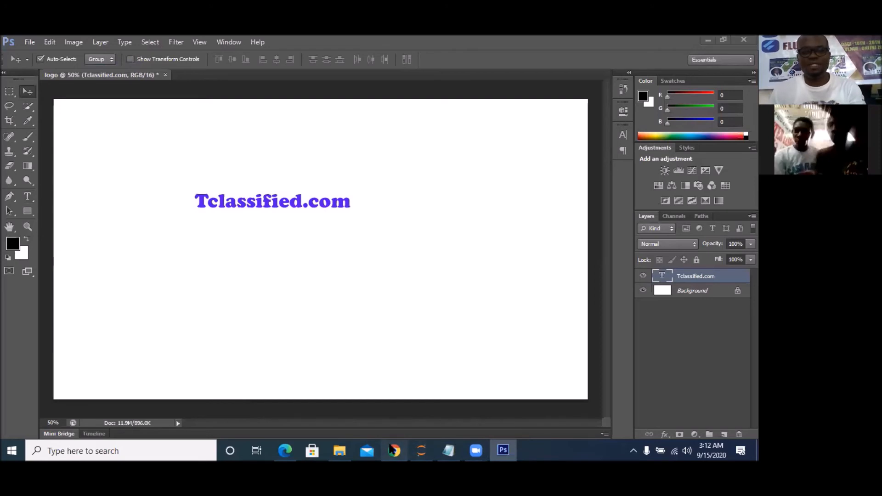
{"action": "left_click", "coordinate": [394, 451]}
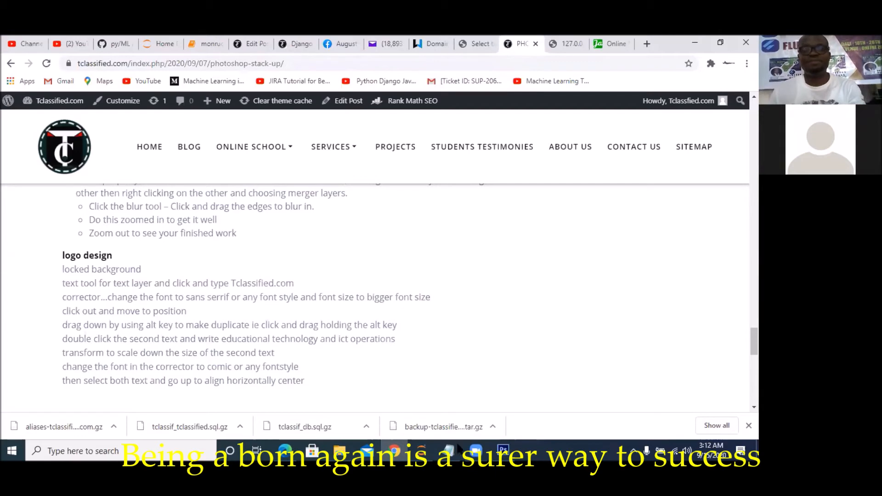
{"action": "left_click", "coordinate": [503, 451]}
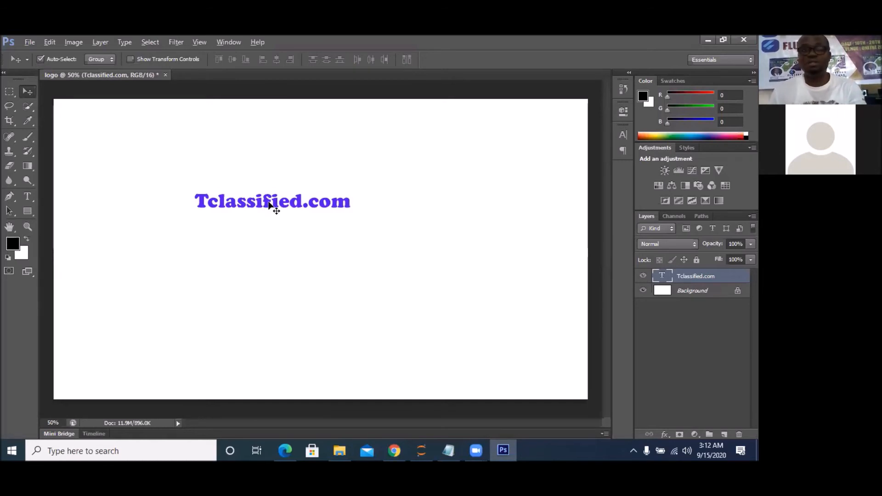
{"action": "left_click_drag", "start_coordinate": [269, 205], "coordinate": [270, 237]}
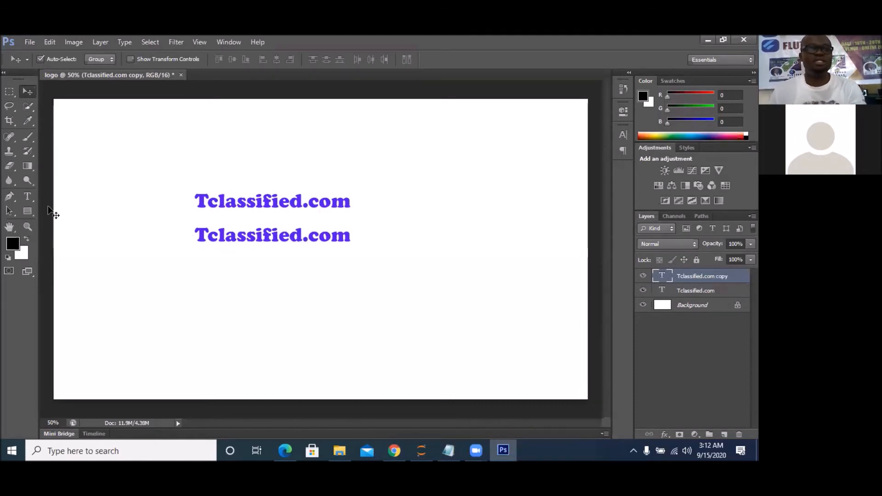
Step: Replace the wording of the lower duplicate text with "Educational Tech"
{"action": "left_click", "coordinate": [28, 197]}
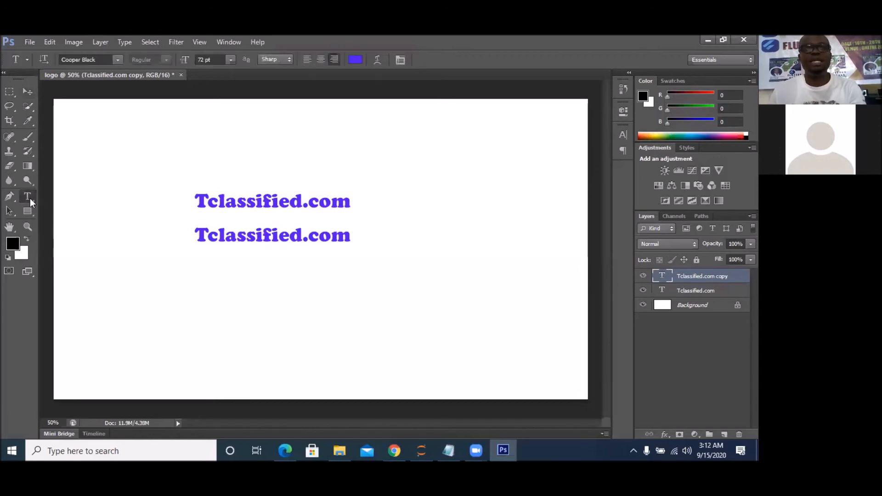
{"action": "left_click", "coordinate": [348, 236]}
{"action": "triple_click", "coordinate": [348, 237]}
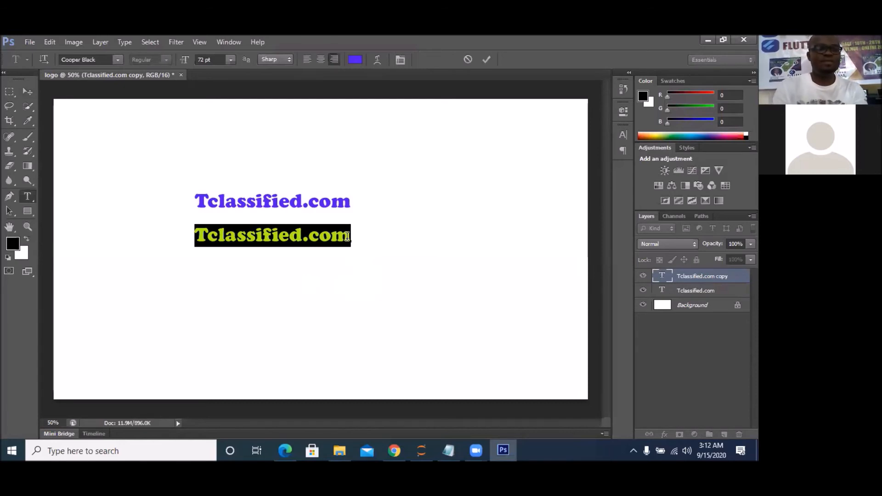
{"action": "type", "text": "E"}
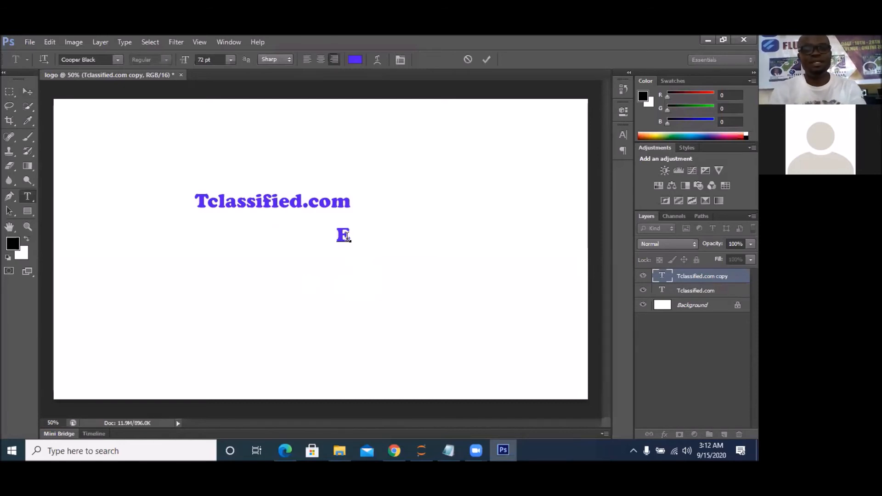
{"action": "type", "text": "ducational"}
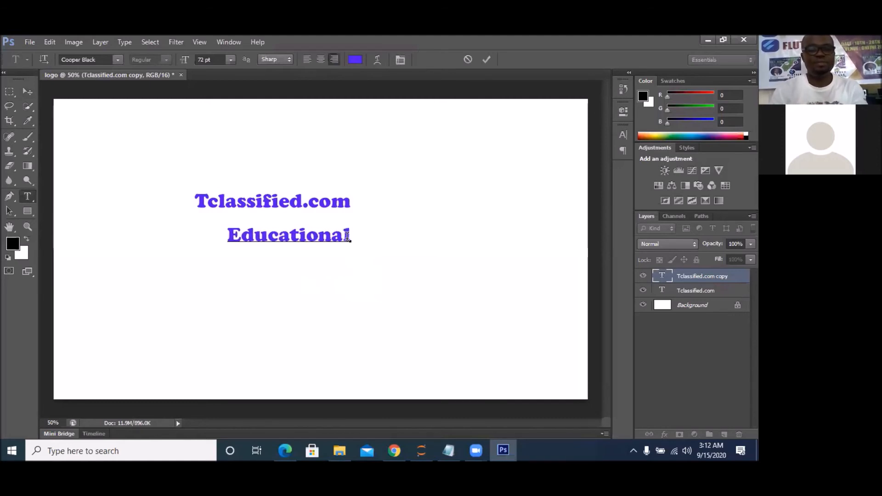
{"action": "type", "text": " tec"}
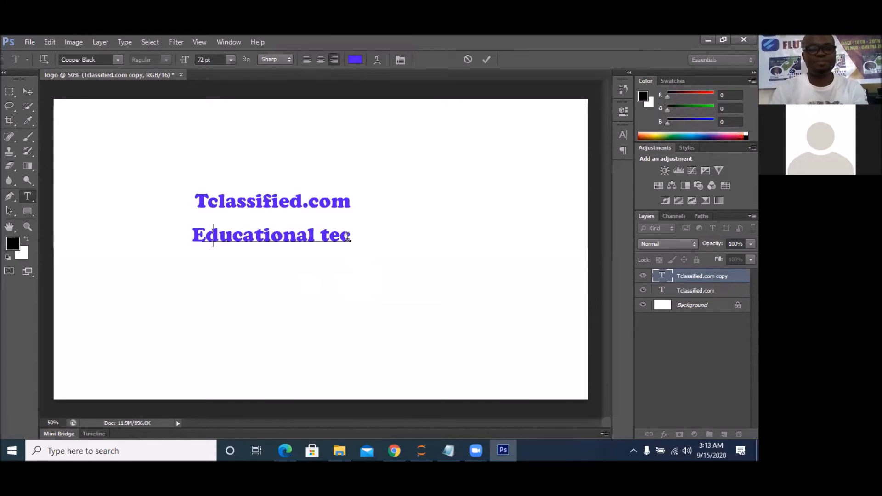
{"action": "key", "text": "BackSpace"}
{"action": "key", "text": "BackSpace"}
{"action": "key", "text": "BackSpace"}
{"action": "key", "text": "BackSpace"}
{"action": "type", "text": "Tech"}
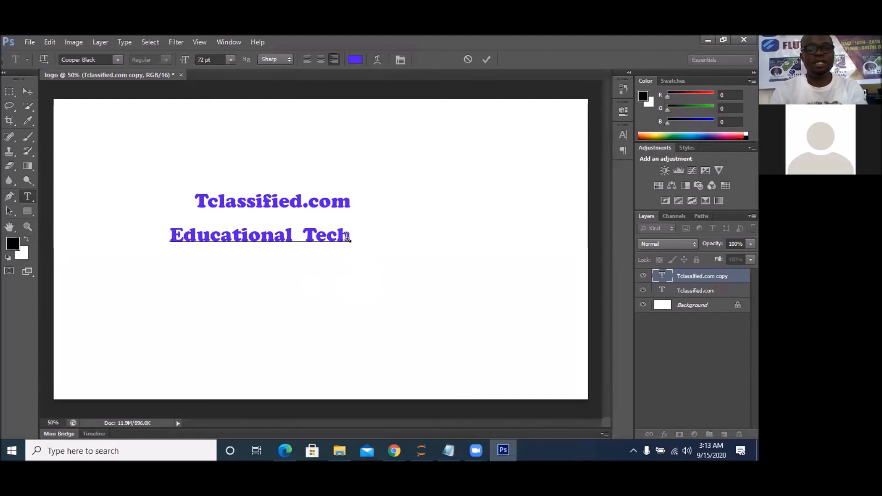
Step: Delete all the wording from the lower duplicate text layer, keeping it in text editing
{"action": "key", "text": "Home"}
{"action": "type", "text": "$"}
{"action": "key", "text": "BackSpace"}
{"action": "key", "text": "BackSpace"}
{"action": "key", "text": "BackSpace"}
{"action": "key", "text": "BackSpace"}
{"action": "key", "text": "BackSpace"}
{"action": "key", "text": "BackSpace"}
{"action": "key", "text": "BackSpace"}
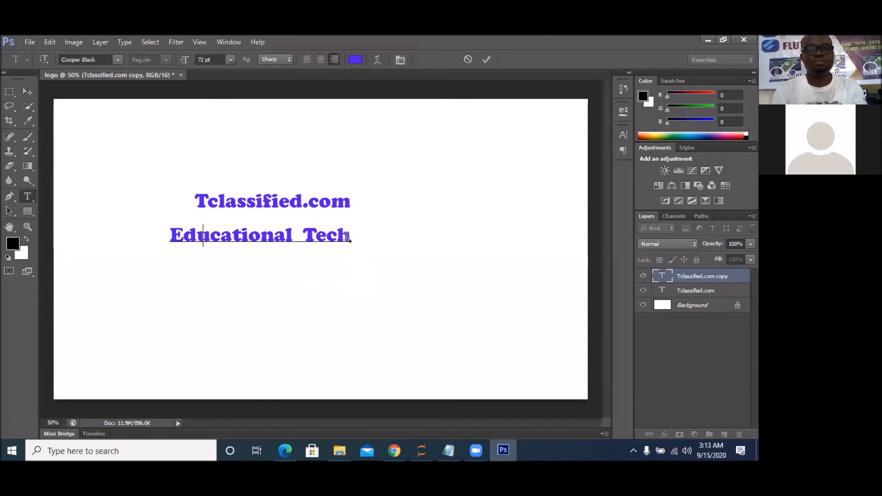
{"action": "key", "text": "Right"}
{"action": "key", "text": "Right"}
{"action": "key", "text": "Right"}
{"action": "key", "text": "Right"}
{"action": "key", "text": "Right"}
{"action": "key", "text": "Right"}
{"action": "key", "text": "Right"}
{"action": "key", "text": "Right"}
{"action": "key", "text": "Right"}
{"action": "key", "text": "Right"}
{"action": "key", "text": "Right"}
{"action": "key", "text": "BackSpace"}
{"action": "key", "text": "BackSpace"}
{"action": "key", "text": "BackSpace"}
{"action": "key", "text": "BackSpace"}
{"action": "key", "text": "BackSpace"}
{"action": "key", "text": "BackSpace"}
{"action": "key", "text": "BackSpace"}
{"action": "key", "text": "BackSpace"}
{"action": "key", "text": "BackSpace"}
{"action": "key", "text": "BackSpace"}
{"action": "key", "text": "BackSpace"}
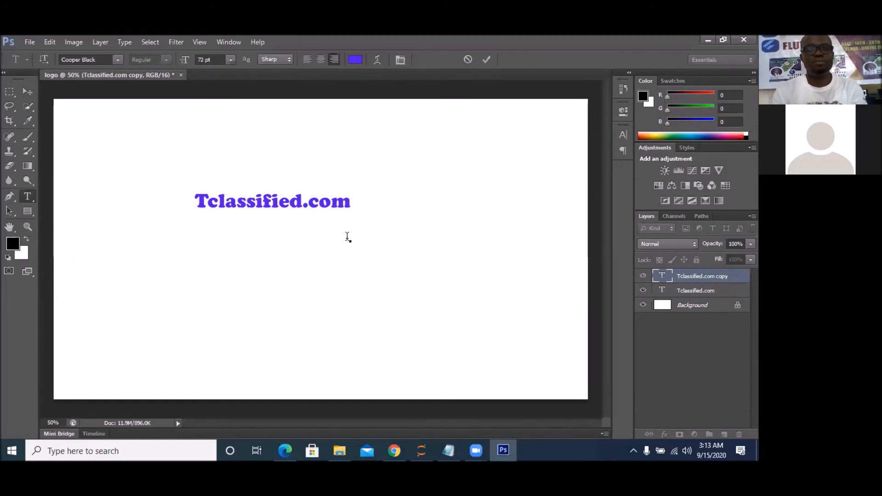
Step: Enter "EdTech & ICT Operation" as the wording of the empty text layer below Tclassified.com and commit it
{"action": "type", "text": "E"}
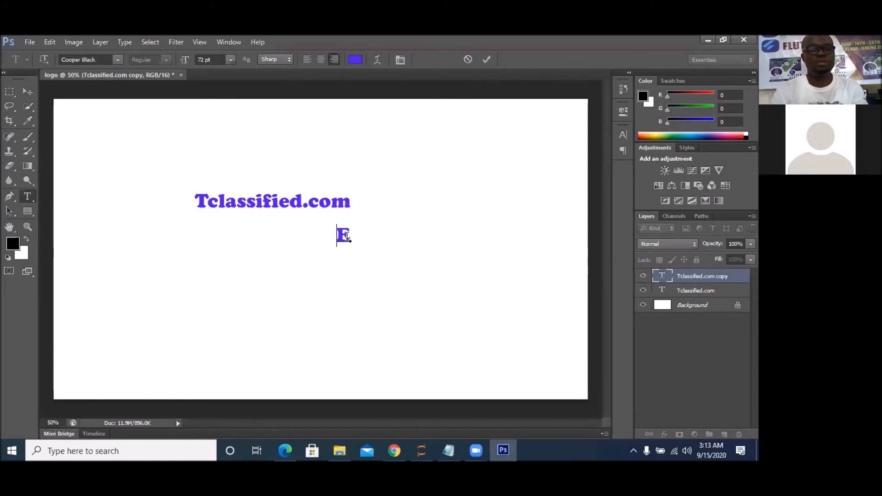
{"action": "type", "text": "dTec"}
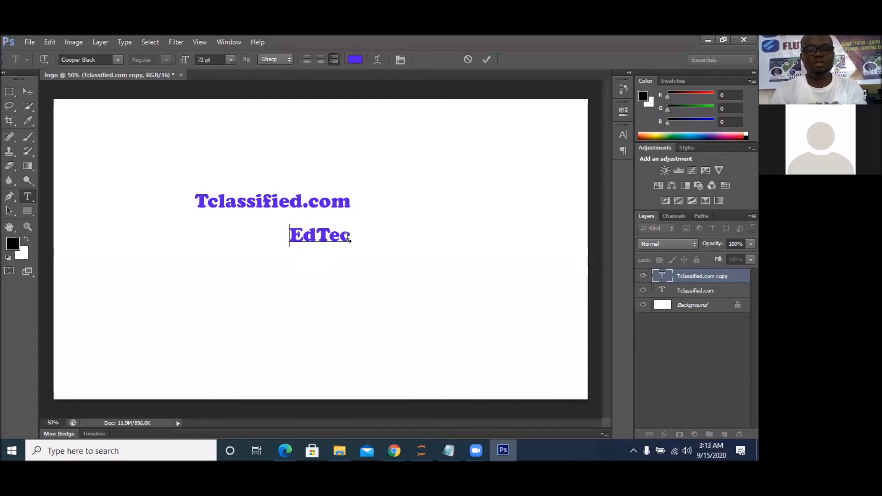
{"action": "type", "text": "h"}
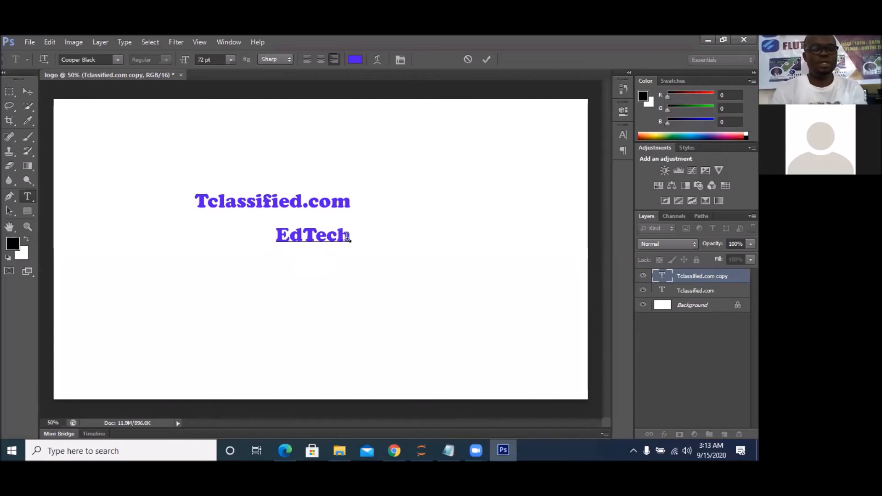
{"action": "type", "text": "&"}
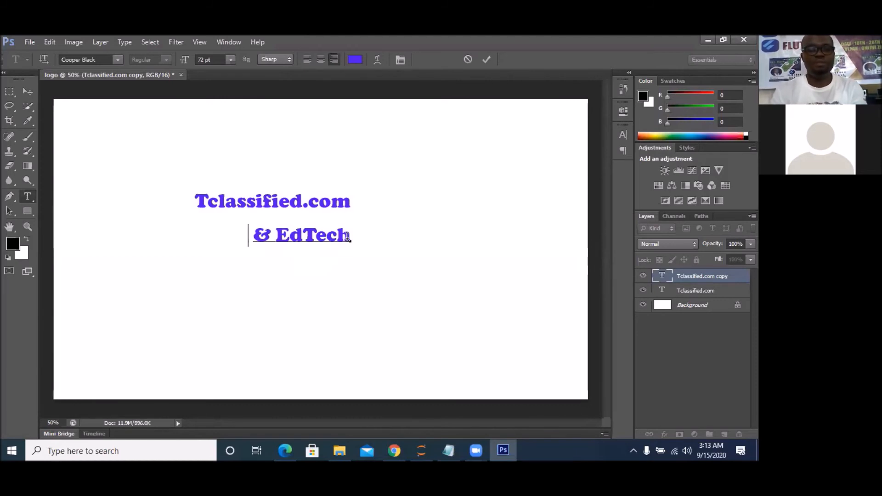
{"action": "key", "text": "Delete"}
{"action": "key", "text": "Delete"}
{"action": "key", "text": "End"}
{"action": "type", "text": "& ICT"}
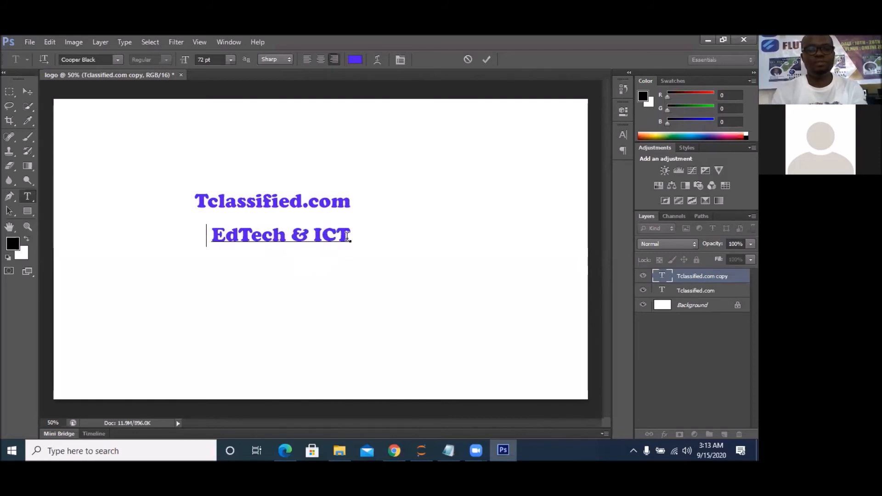
{"action": "type", "text": " Op"}
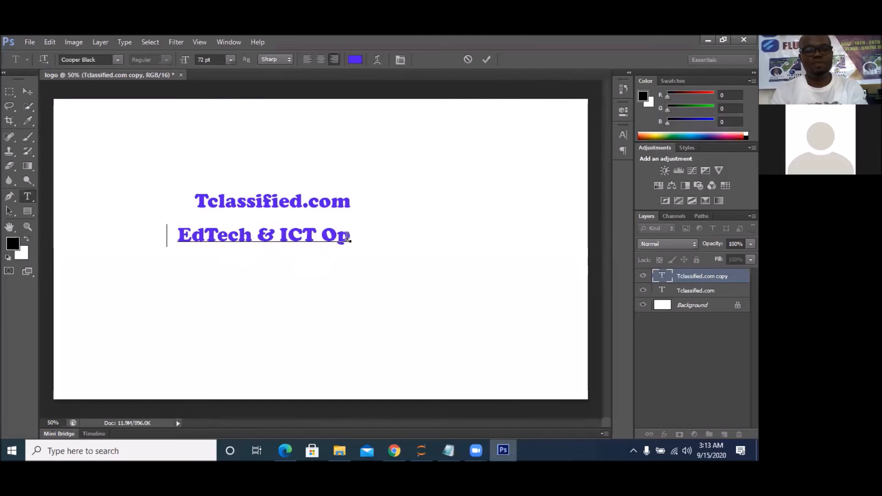
{"action": "type", "text": "eration"}
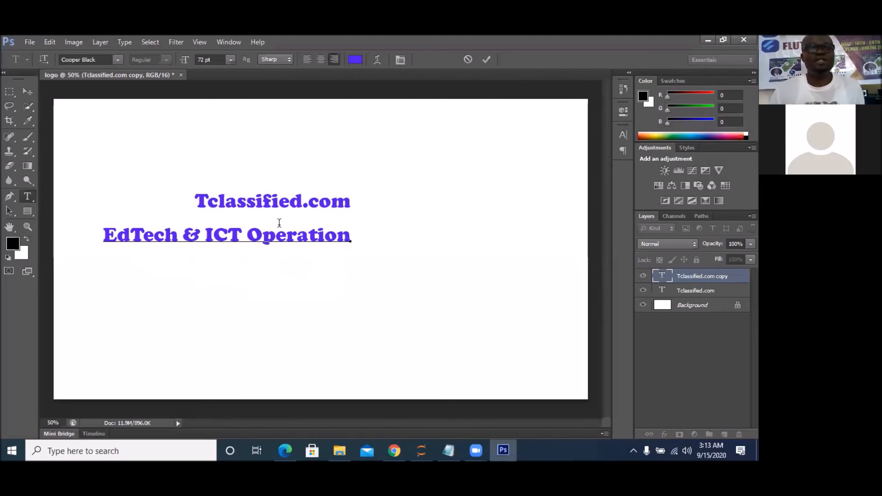
{"action": "left_click", "coordinate": [27, 90]}
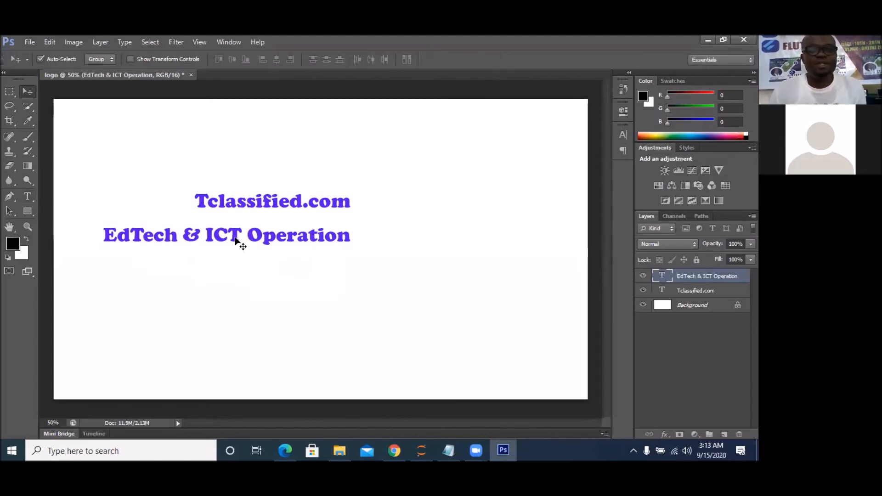
Step: Scale the EdTech & ICT Operation text to about 60% width and 38% height and move it directly beneath Tclassified.com, aligned at their right ends
{"action": "left_click", "coordinate": [28, 198]}
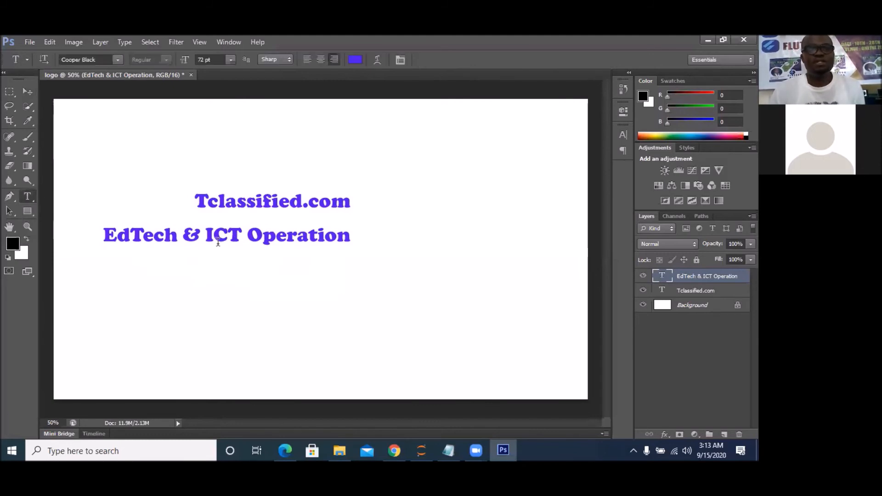
{"action": "double_click", "coordinate": [266, 237]}
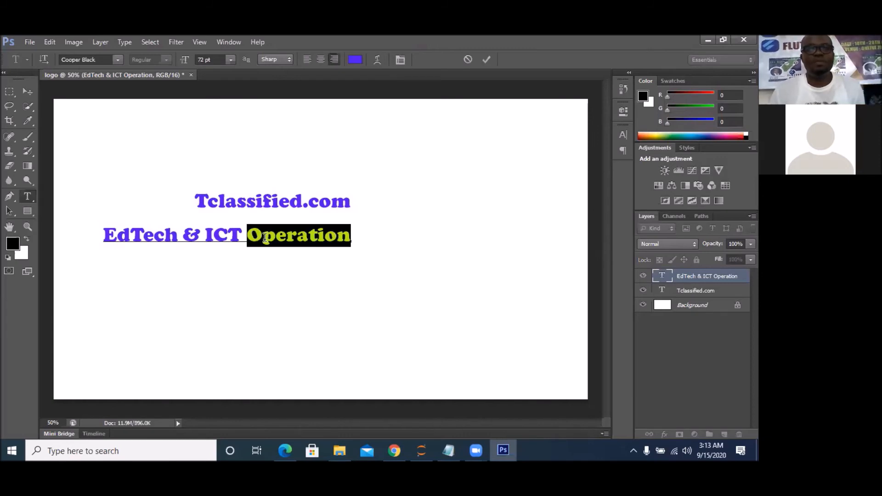
{"action": "triple_click", "coordinate": [265, 237]}
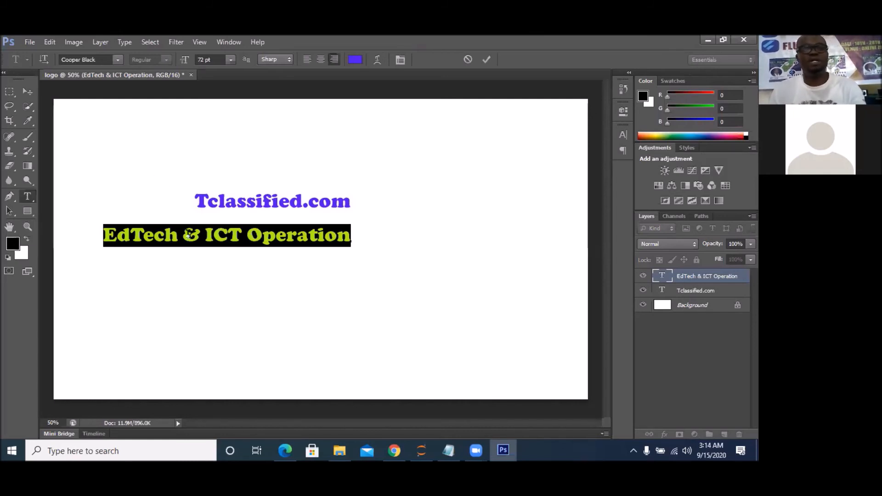
{"action": "left_click", "coordinate": [11, 92]}
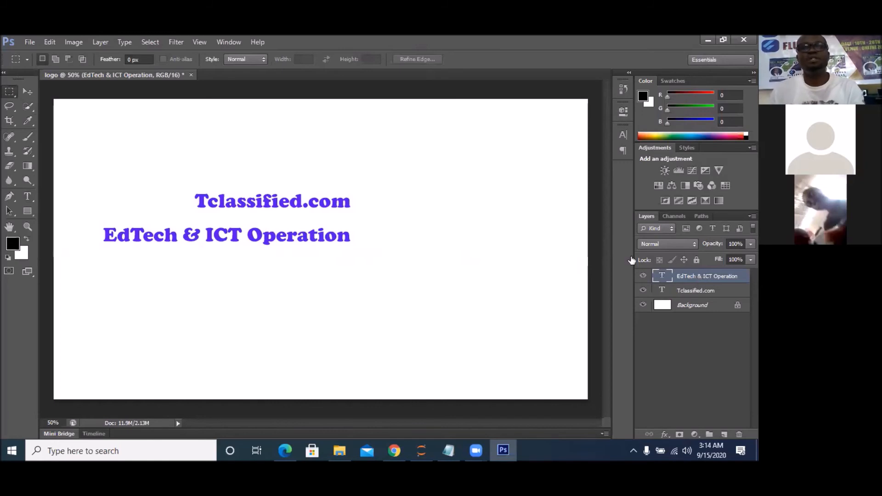
{"action": "key", "text": "ctrl+t"}
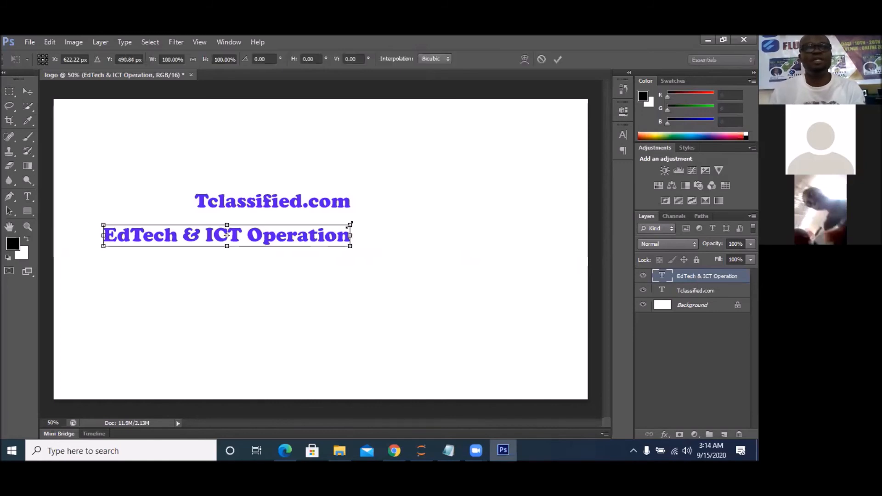
{"action": "left_click_drag", "start_coordinate": [324, 223], "coordinate": [252, 237]}
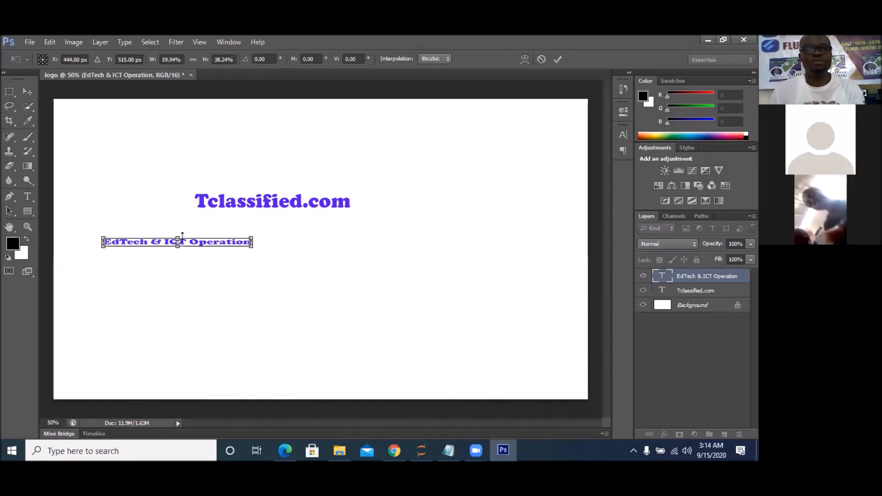
{"action": "left_click", "coordinate": [28, 93]}
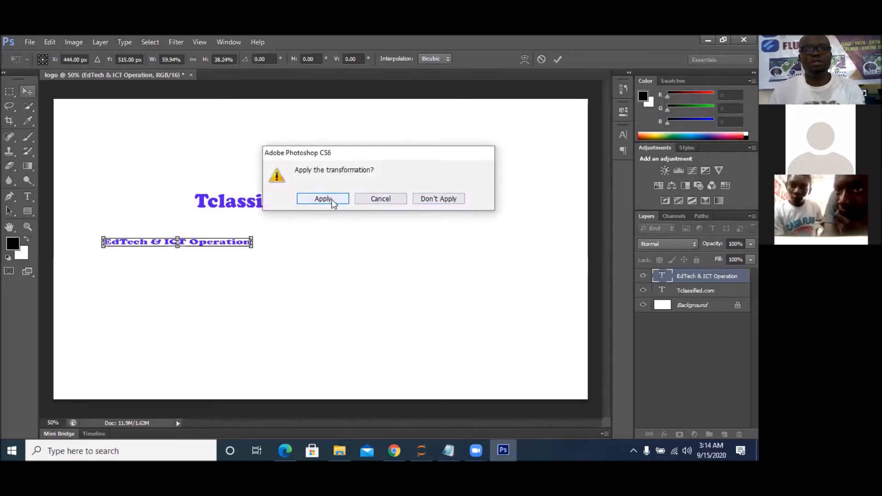
{"action": "left_click", "coordinate": [382, 198]}
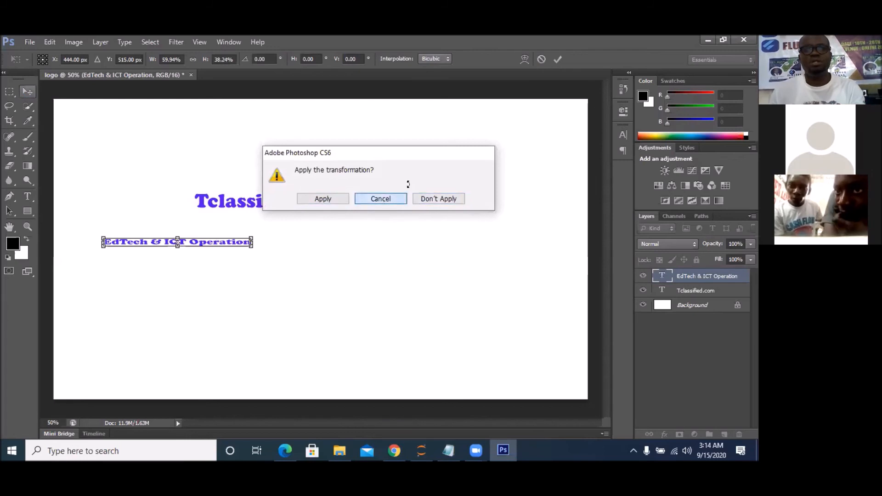
{"action": "left_click", "coordinate": [557, 60]}
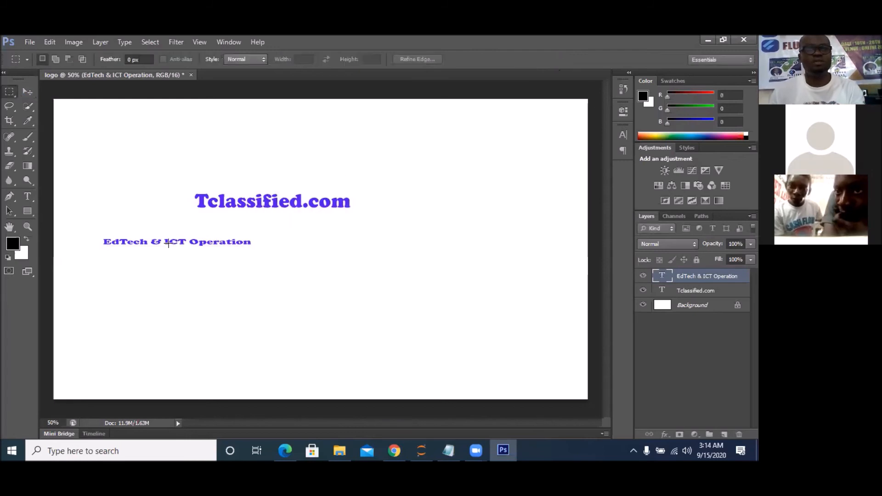
{"action": "left_click", "coordinate": [28, 91]}
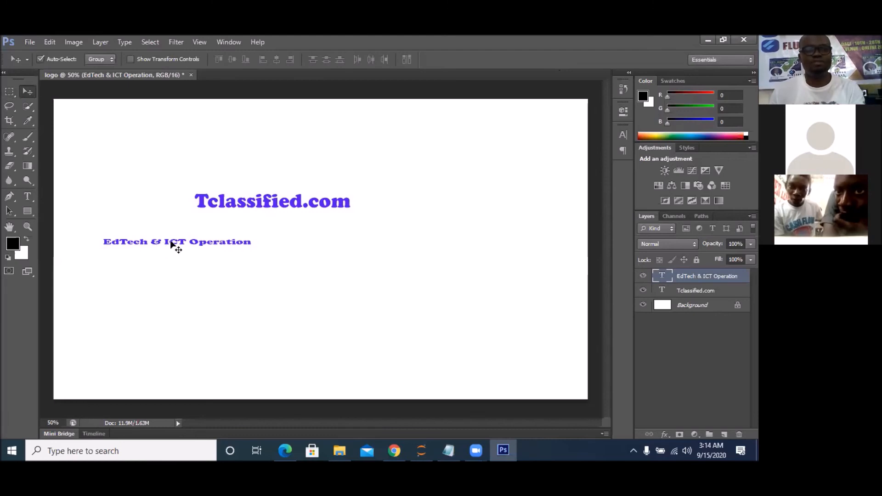
{"action": "left_click_drag", "start_coordinate": [171, 244], "coordinate": [270, 223]}
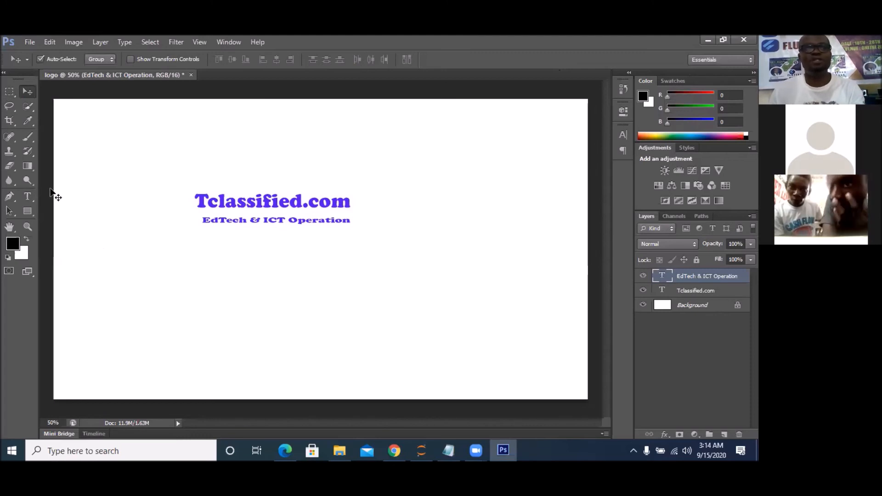
Step: Try the Corbel font on the EdTech & ICT Operation tagline and set its font to Adobe Devanagari
{"action": "left_click", "coordinate": [28, 198]}
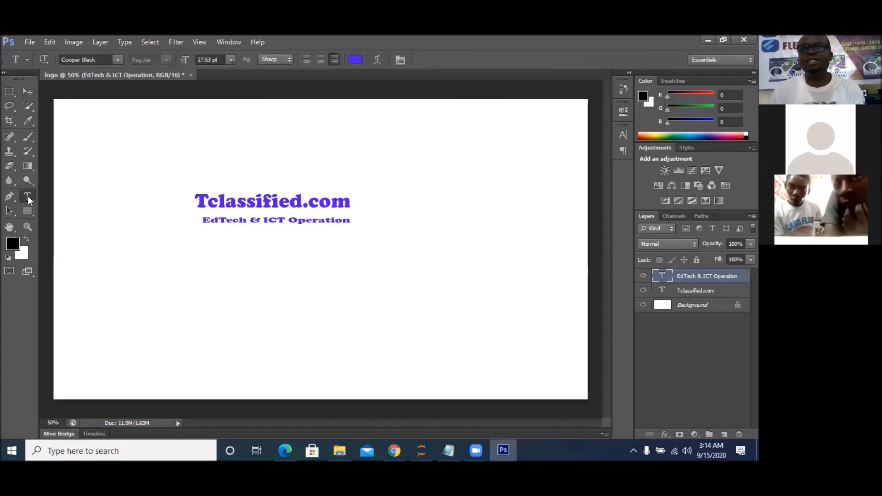
{"action": "triple_click", "coordinate": [297, 221]}
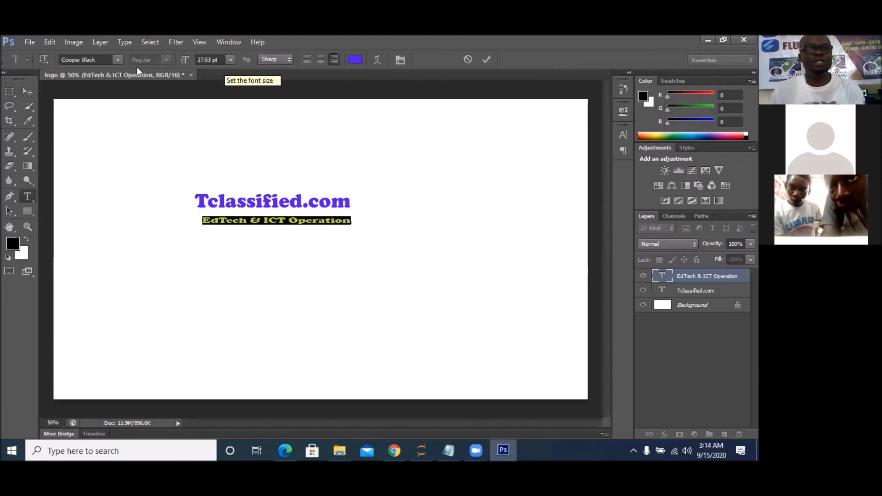
{"action": "left_click", "coordinate": [117, 63]}
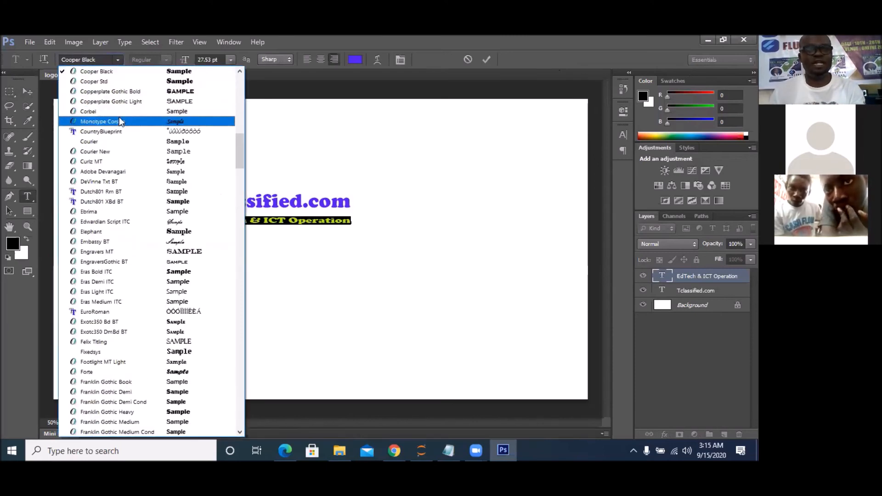
{"action": "left_click", "coordinate": [120, 114]}
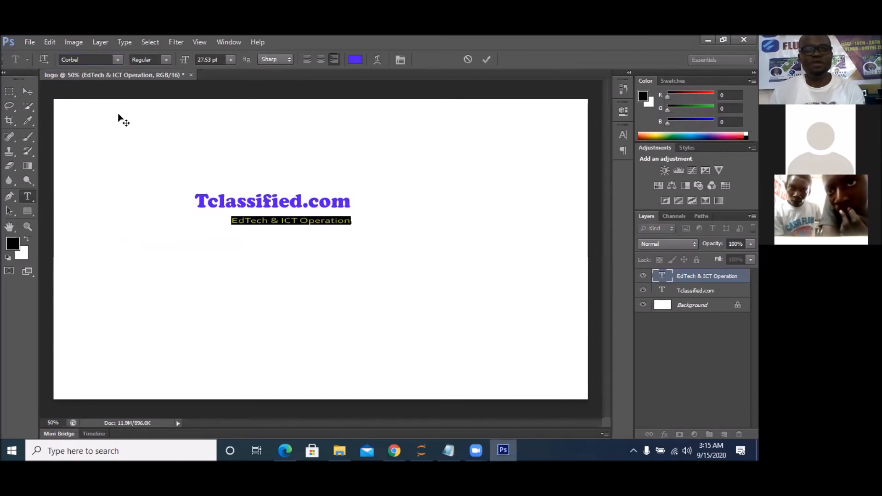
{"action": "left_click", "coordinate": [117, 60]}
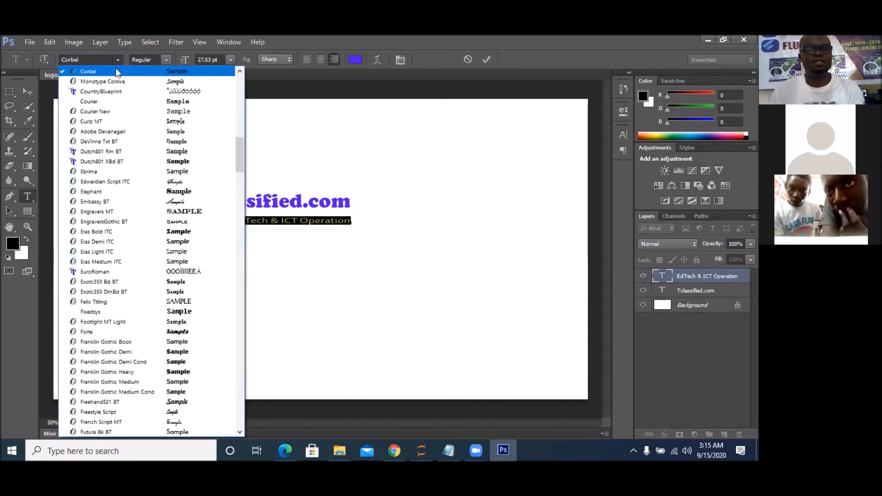
{"action": "left_click", "coordinate": [114, 132]}
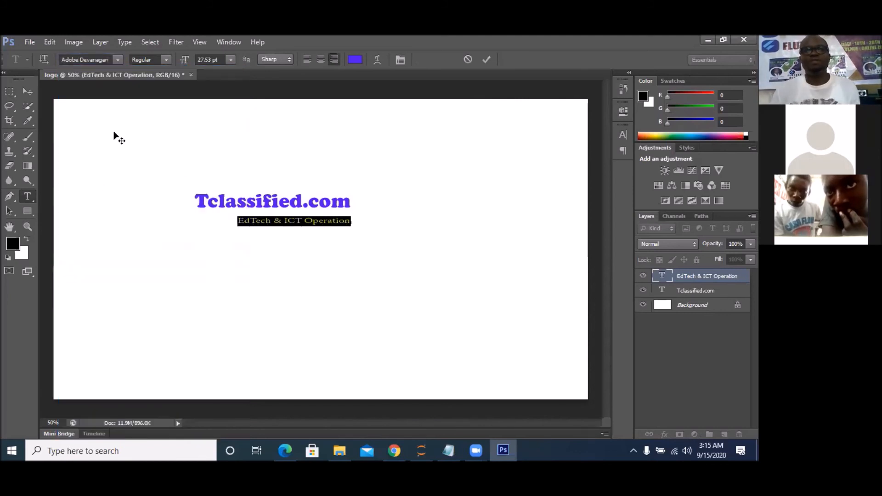
Step: Recolor the EdTech & ICT Operation tagline to orange-red #ed331a and shift it left to centre it under Tclassified.com
{"action": "left_click", "coordinate": [355, 60]}
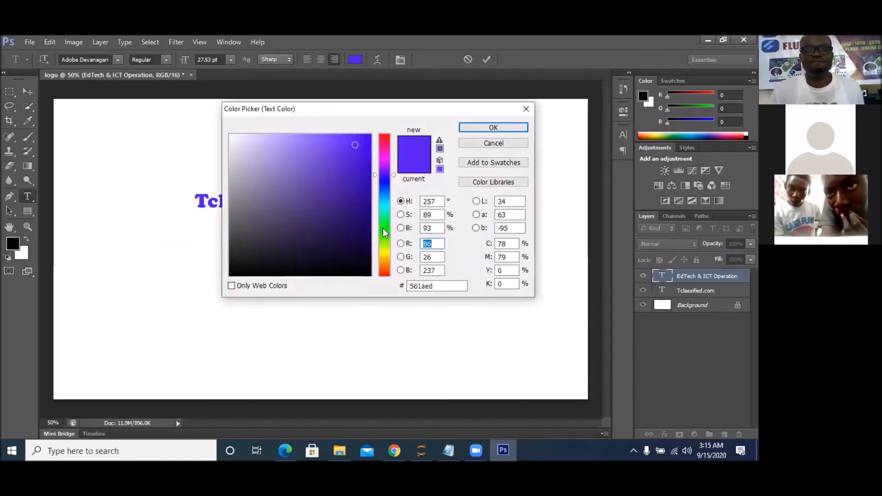
{"action": "left_click", "coordinate": [385, 274]}
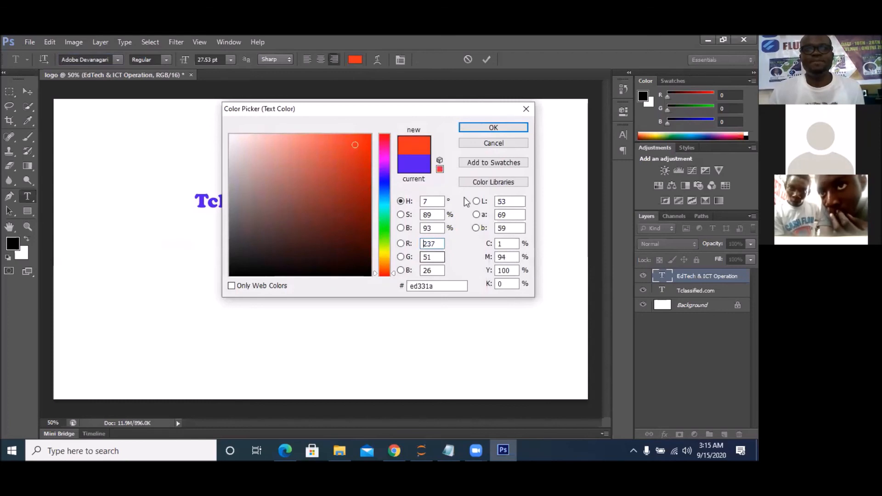
{"action": "left_click", "coordinate": [463, 129]}
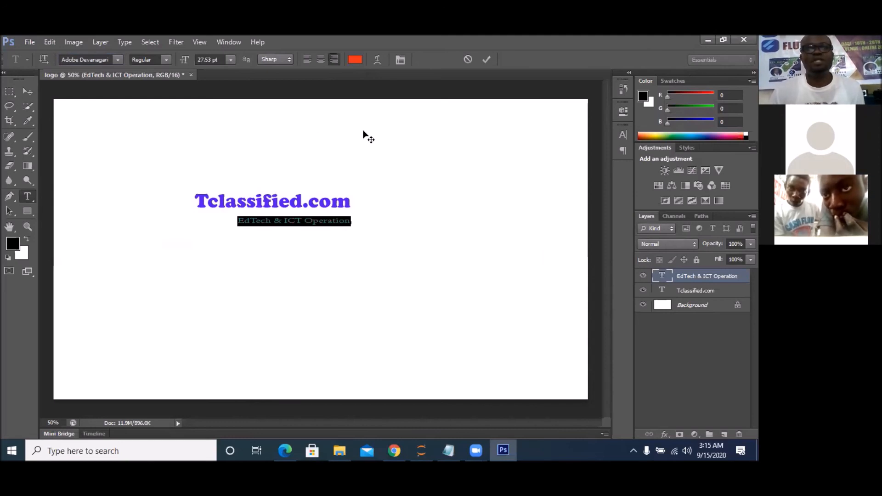
{"action": "left_click", "coordinate": [486, 59]}
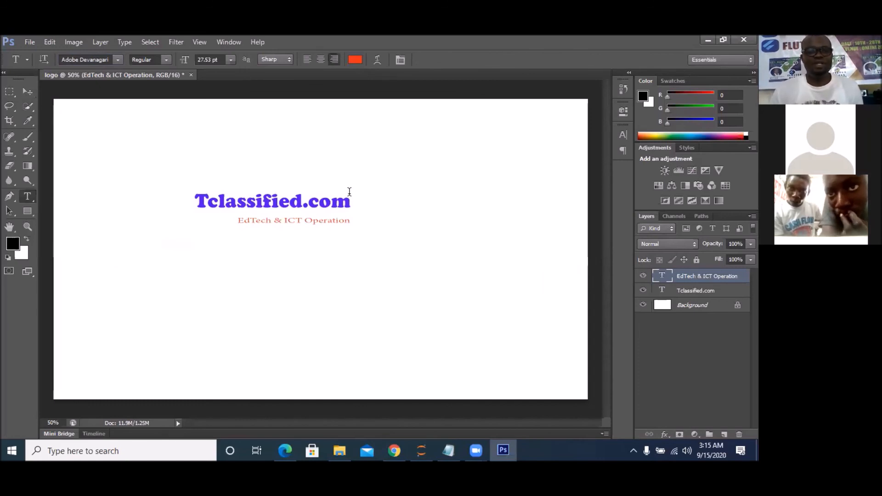
{"action": "left_click", "coordinate": [28, 92]}
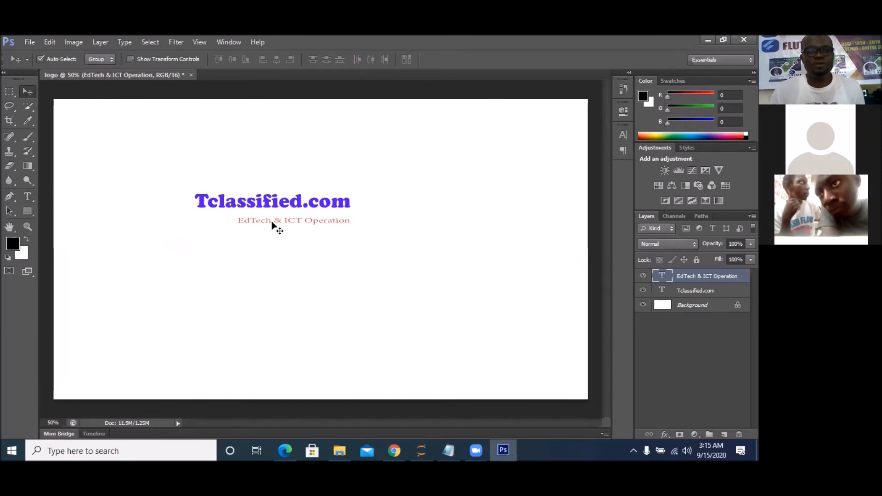
{"action": "left_click_drag", "start_coordinate": [300, 224], "coordinate": [280, 225]}
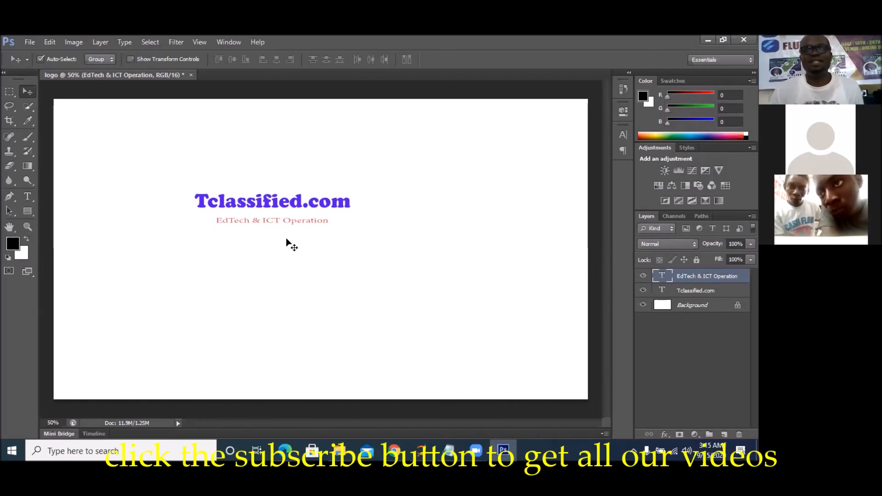
Step: Group the EdTech & ICT Operation and Tclassified.com text layers and move the group slightly right and up on the canvas
{"action": "left_click", "coordinate": [695, 294], "text": "shift"}
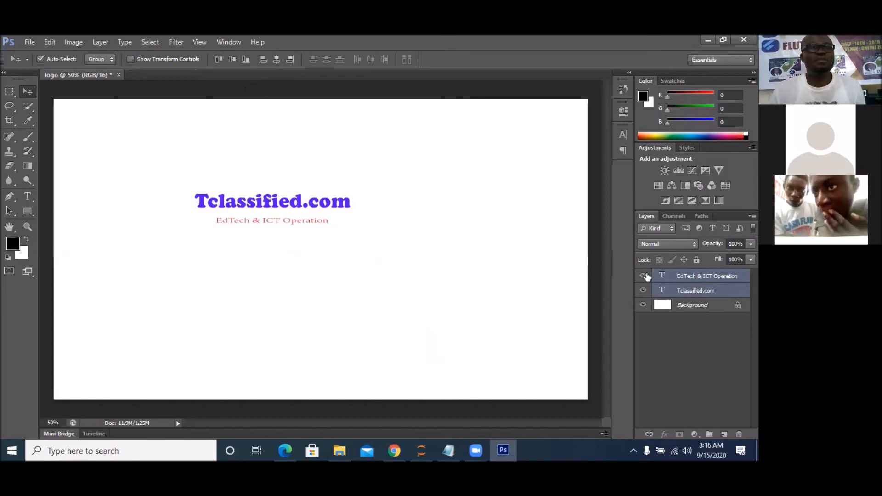
{"action": "left_click", "coordinate": [102, 46]}
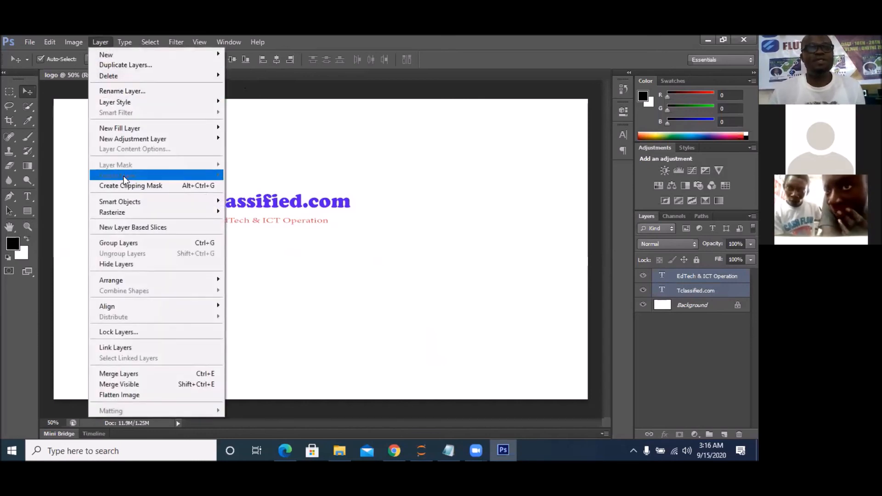
{"action": "left_click", "coordinate": [136, 240]}
{"action": "mouse_move", "coordinate": [290, 212]}
{"action": "left_mouse_down"}
{"action": "mouse_move", "coordinate": [260, 316]}
{"action": "mouse_move", "coordinate": [273, 238]}
{"action": "mouse_move", "coordinate": [280, 317]}
{"action": "mouse_move", "coordinate": [282, 227]}
{"action": "mouse_move", "coordinate": [297, 209]}
{"action": "mouse_move", "coordinate": [292, 308]}
{"action": "mouse_move", "coordinate": [292, 204]}
{"action": "mouse_move", "coordinate": [285, 206]}
{"action": "left_mouse_up"}
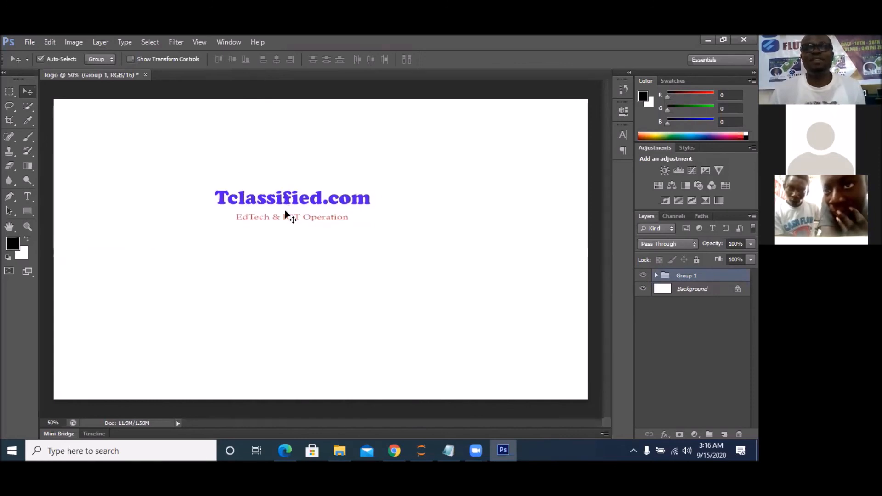